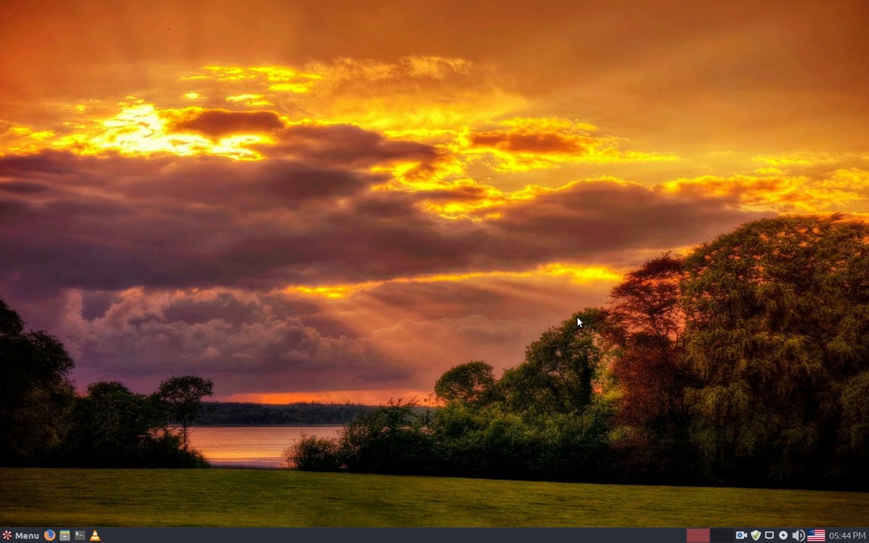
# Open the Software Manager from the system applications.
pyautogui.click(13, 536)
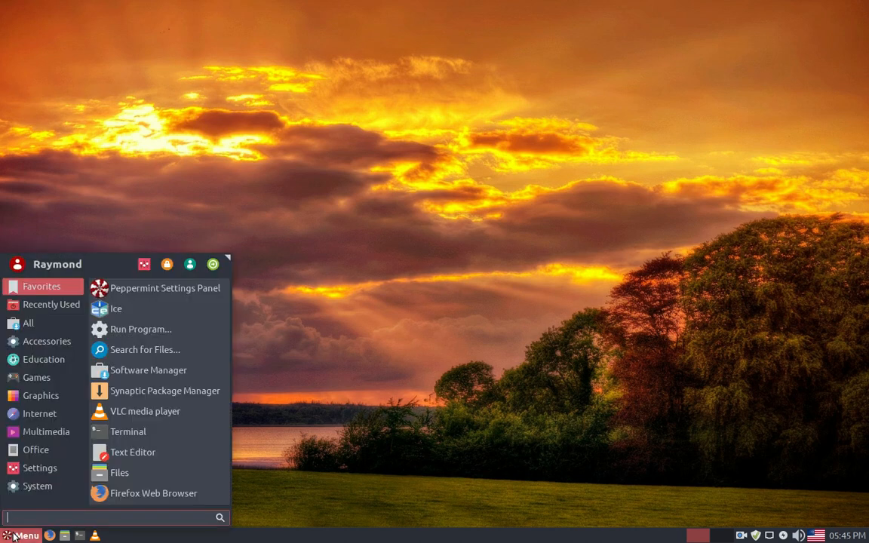
pyautogui.click(42, 486)
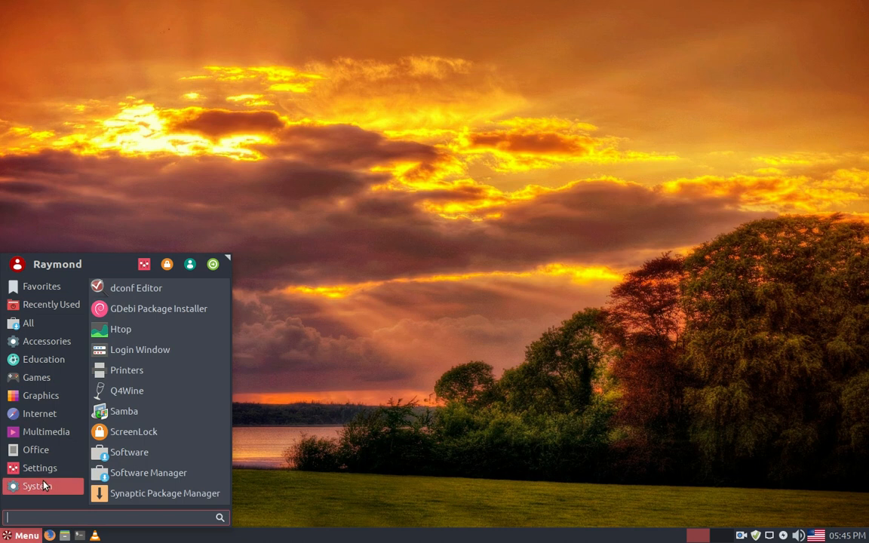
pyautogui.click(122, 473)
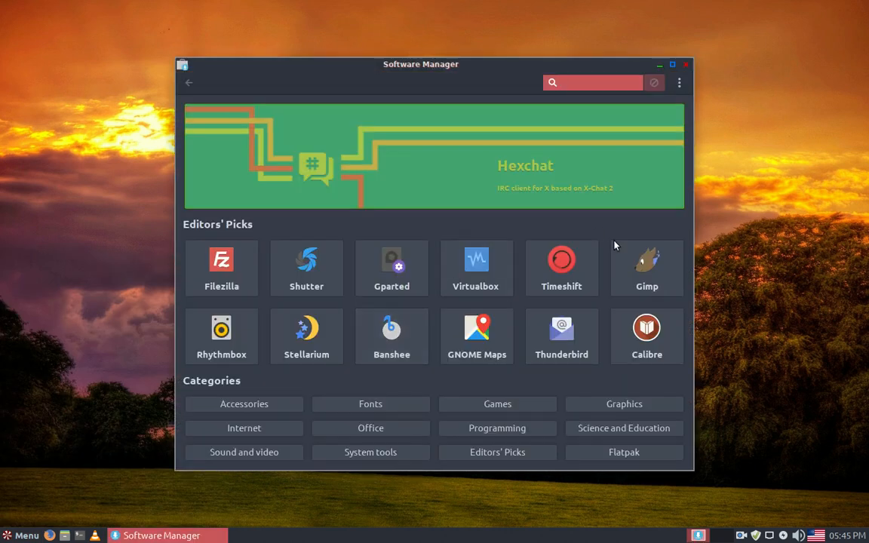
# Look through the Fonts category for packages marked as installed, then return to the Software Manager's main page.
pyautogui.click(369, 407)
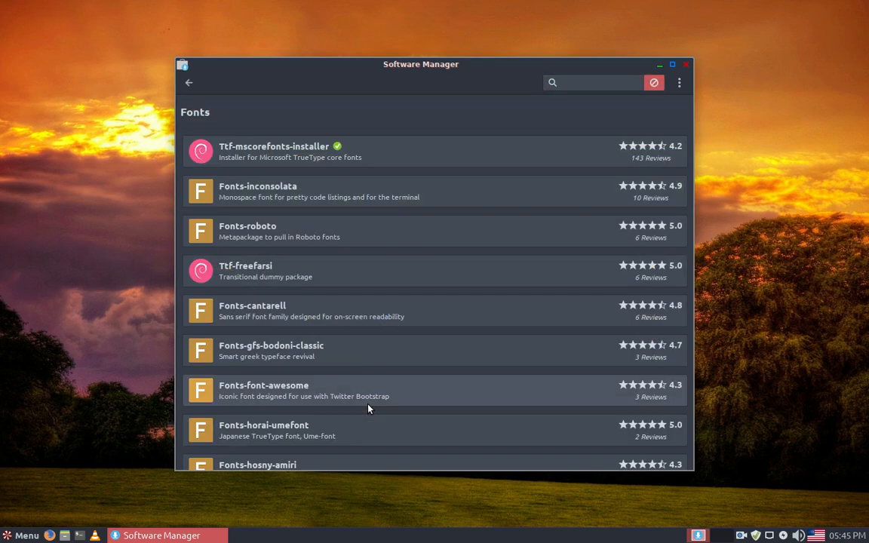
pyautogui.click(268, 148)
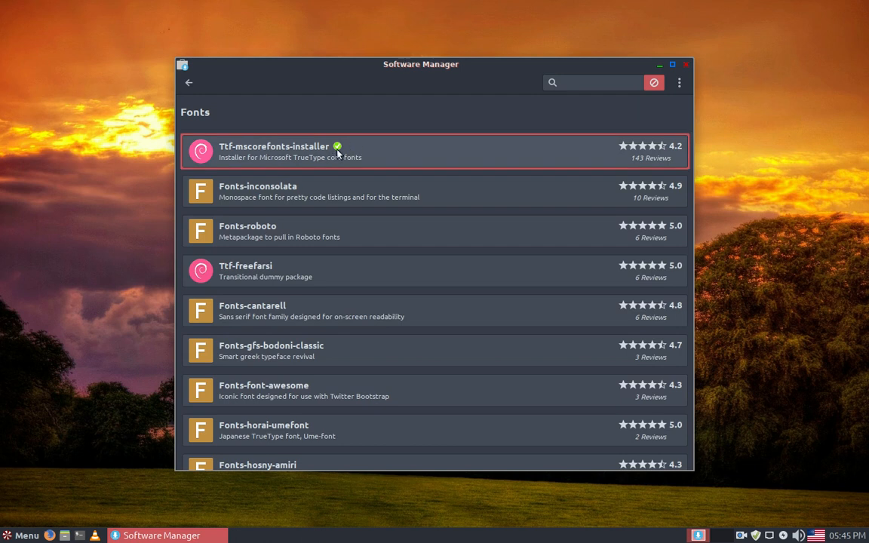
pyautogui.scroll(-8, 430, 272)
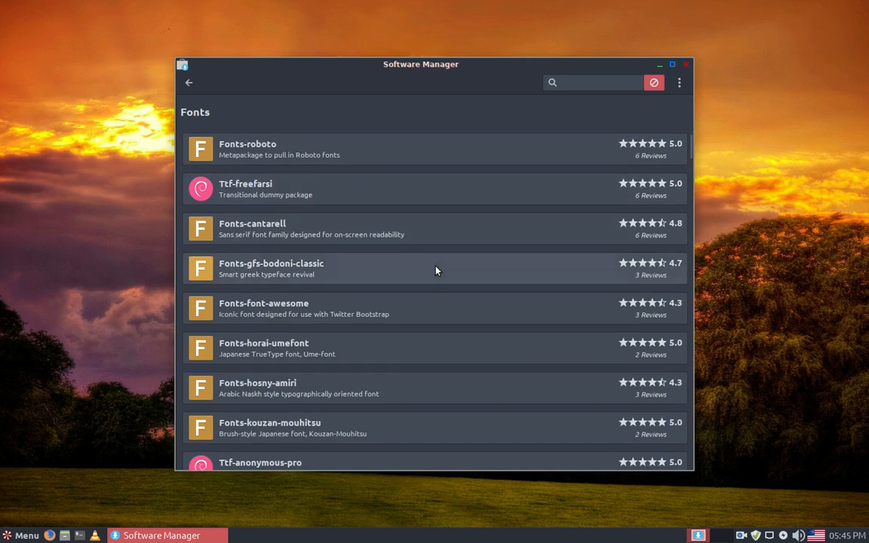
pyautogui.scroll(-12, 435, 294)
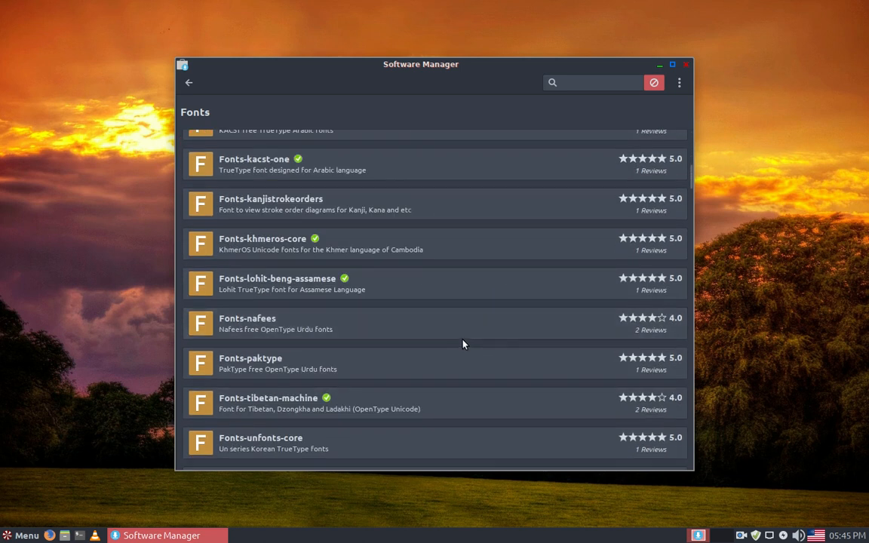
pyautogui.scroll(14, 463, 332)
pyautogui.scroll(6, 474, 294)
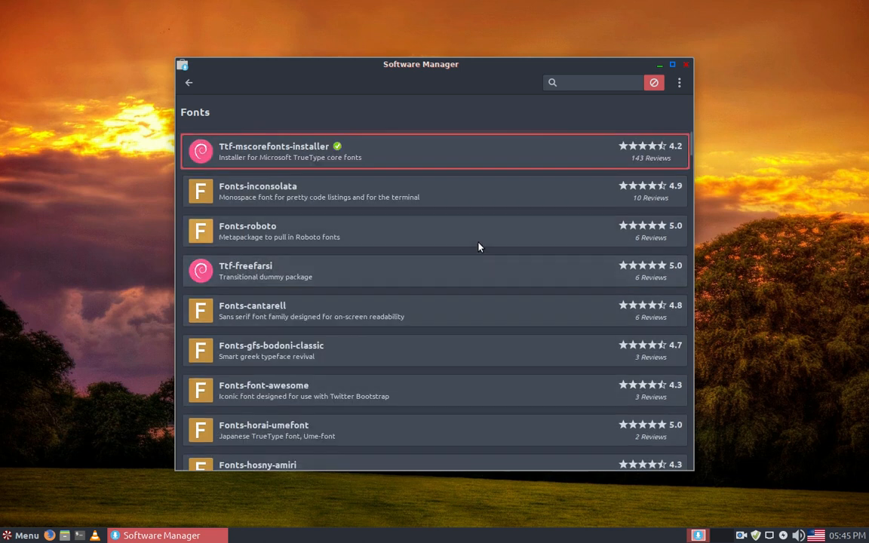
pyautogui.click(189, 84)
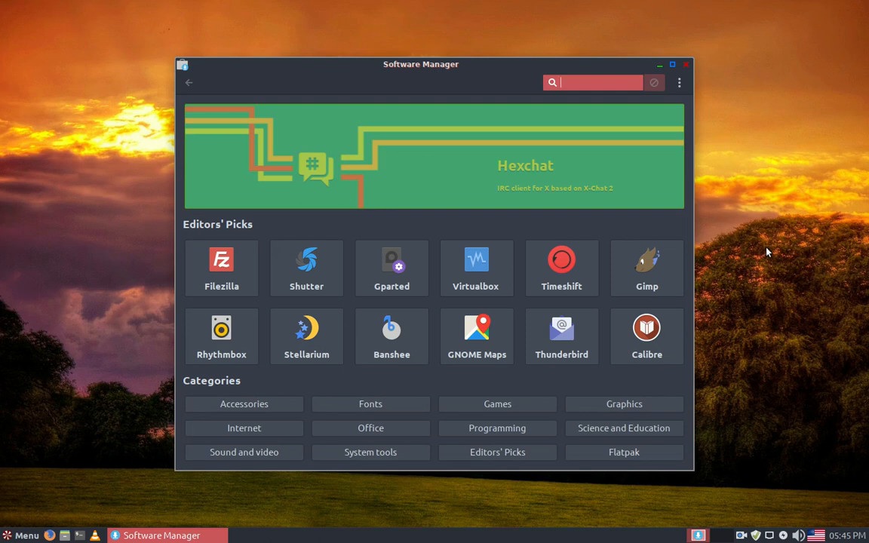
# Look through the Office category for applications marked as installed, then return to the main page.
pyautogui.click(381, 435)
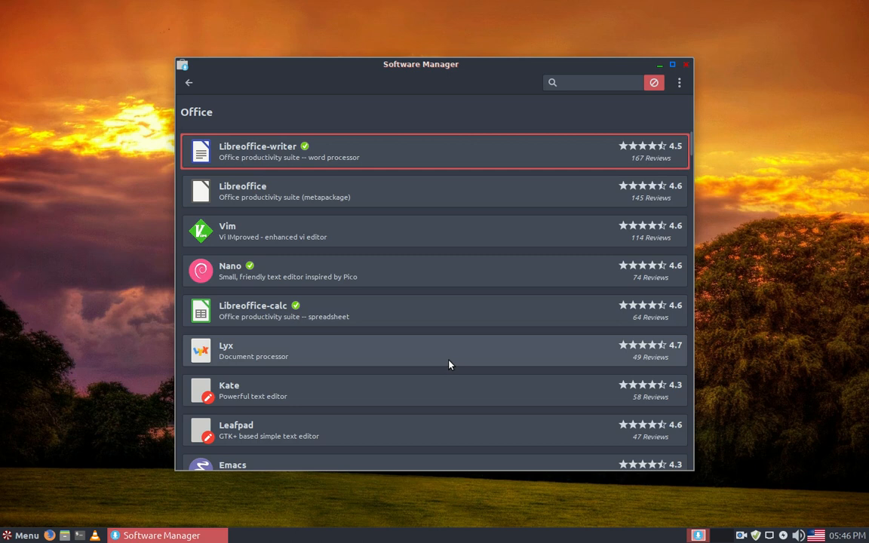
pyautogui.scroll(-2, 449, 364)
pyautogui.scroll(-2, 449, 364)
pyautogui.scroll(2, 449, 365)
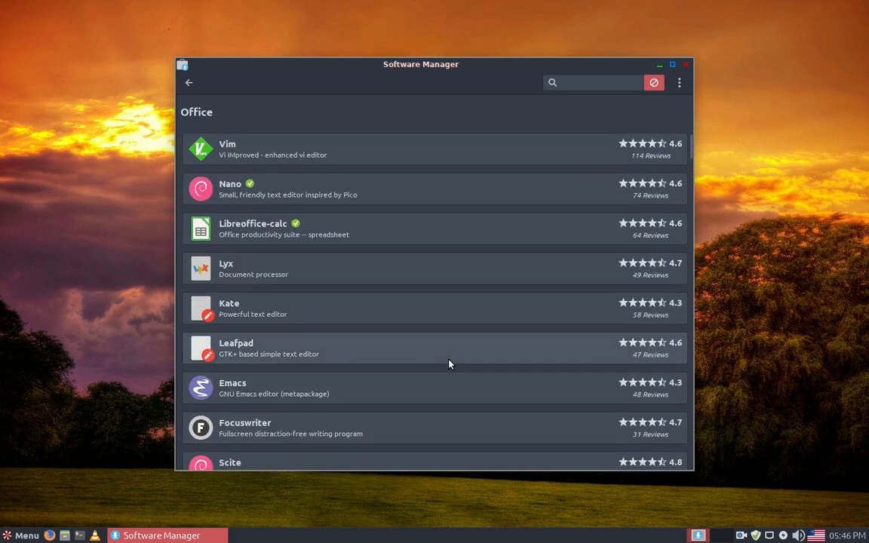
pyautogui.scroll(2, 449, 365)
pyautogui.click(188, 82)
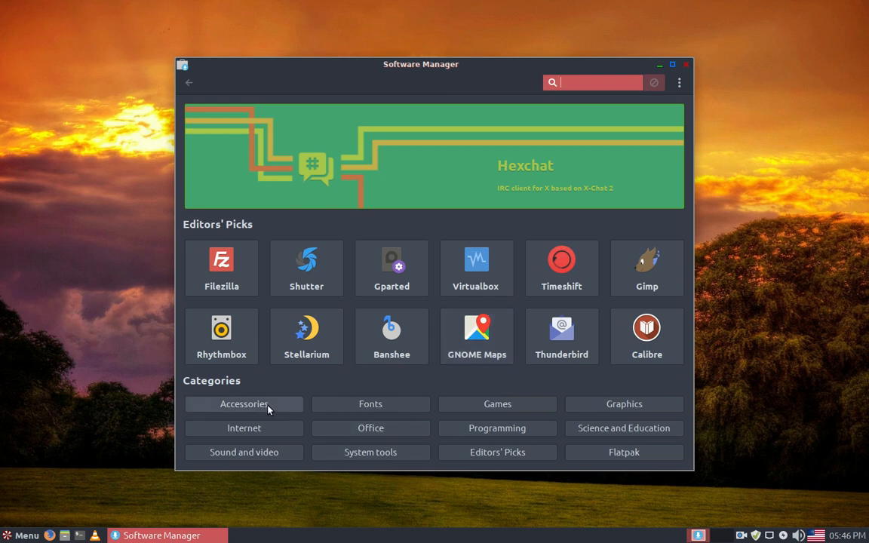
# View the Internet category's applications, checking Firefox's installed mark, then return to the main page.
pyautogui.click(255, 428)
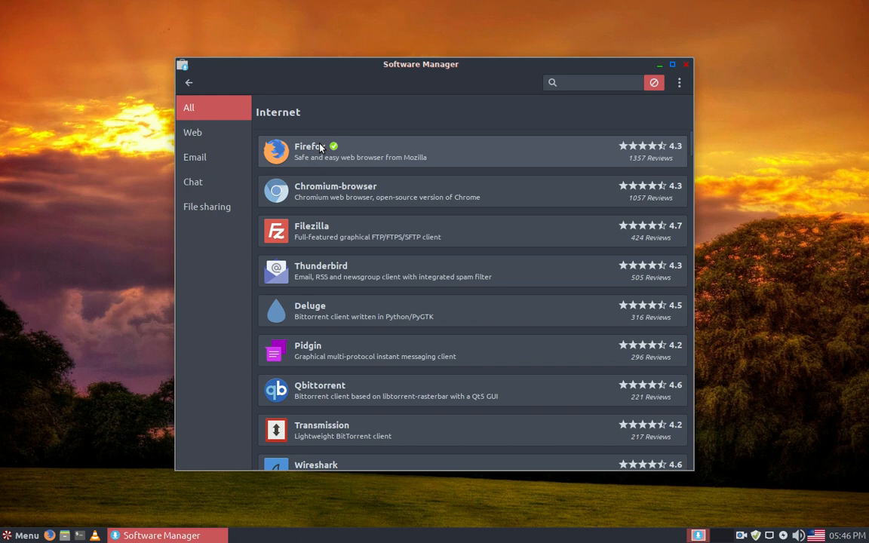
pyautogui.press('Tab')
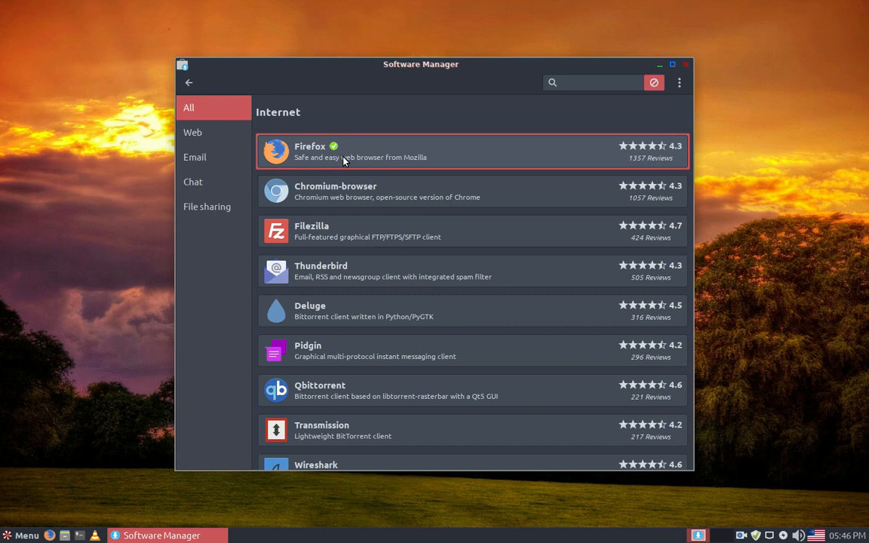
pyautogui.click(193, 85)
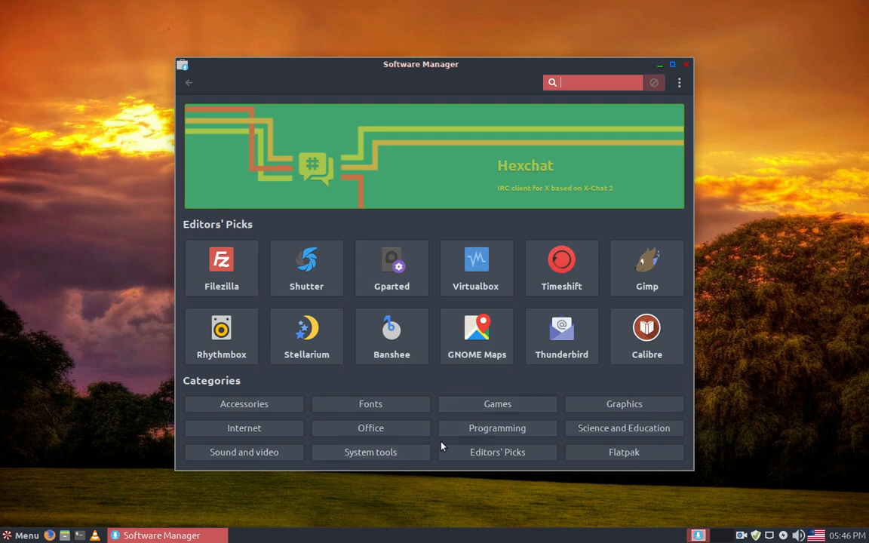
# Look through the Sound and video category for applications marked as installed, then return to the main page.
pyautogui.click(254, 454)
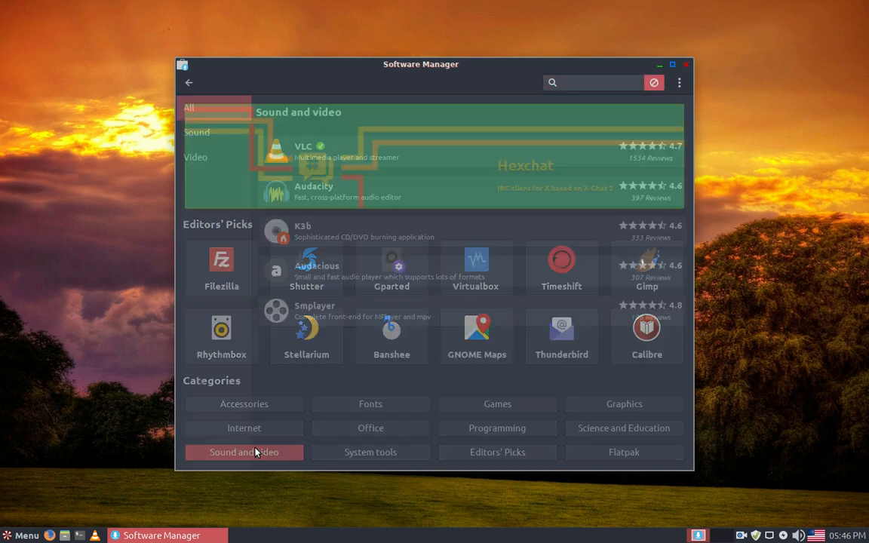
pyautogui.click(322, 153)
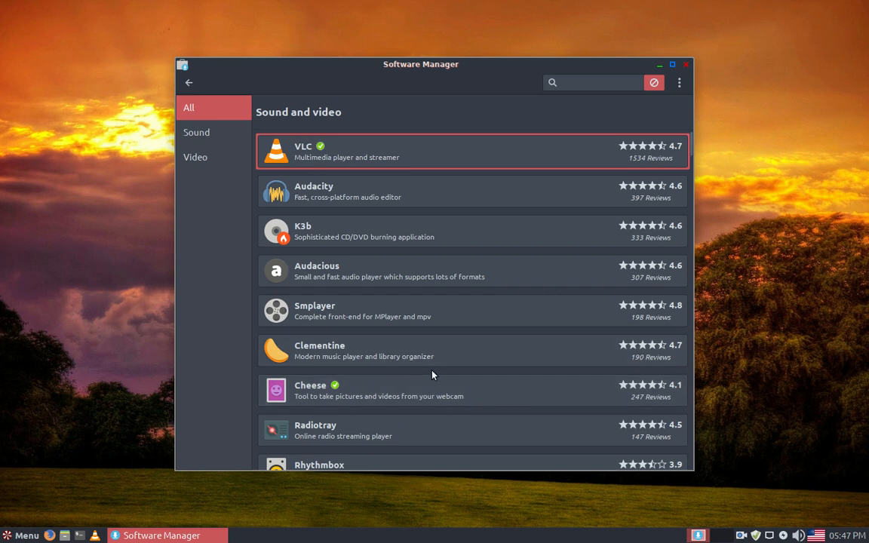
pyautogui.scroll(-2, 529, 403)
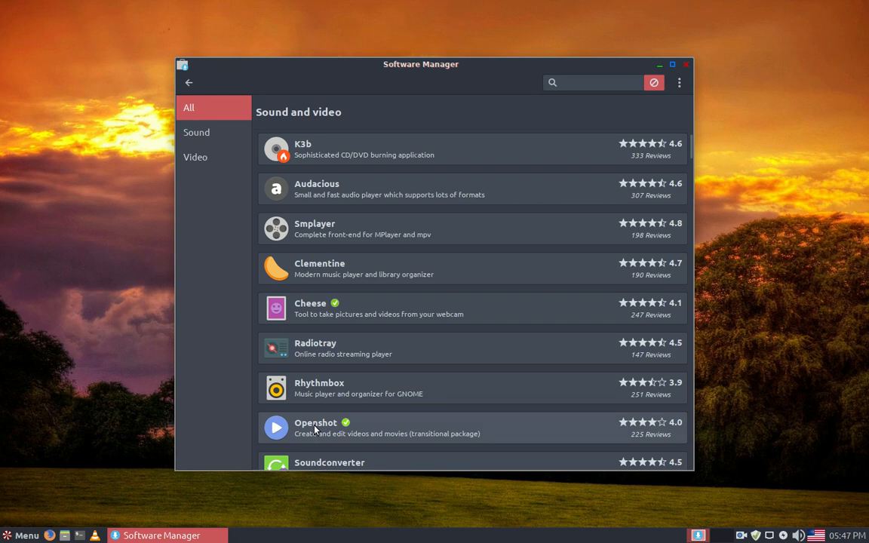
pyautogui.scroll(-3, 486, 391)
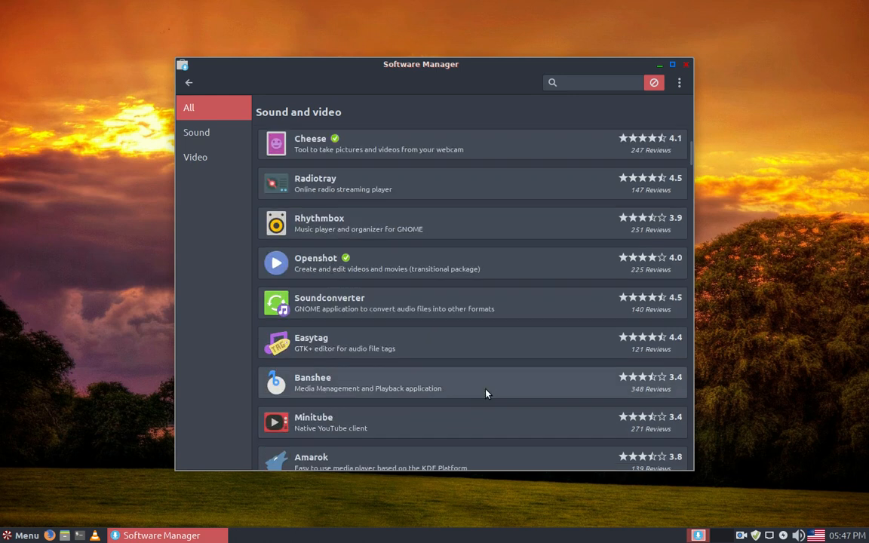
pyautogui.scroll(-3, 487, 393)
pyautogui.scroll(-3, 487, 392)
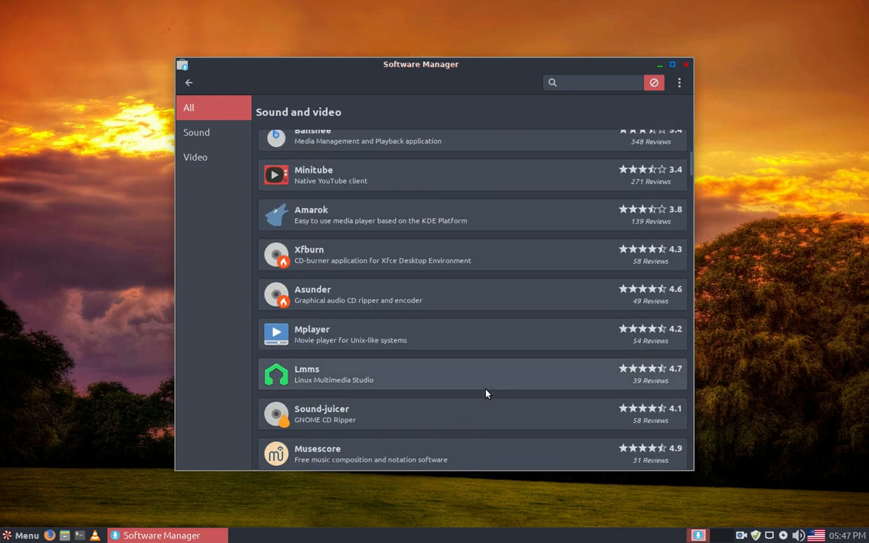
pyautogui.scroll(10, 485, 393)
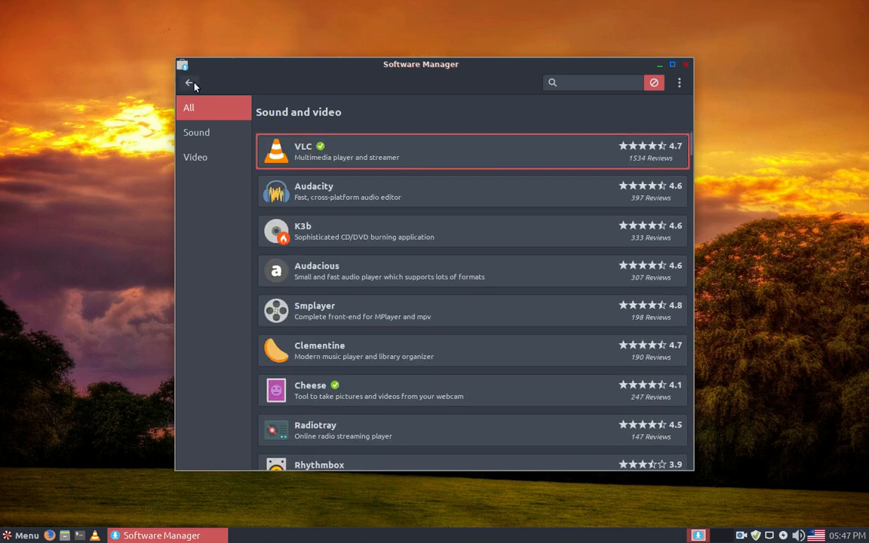
pyautogui.click(189, 84)
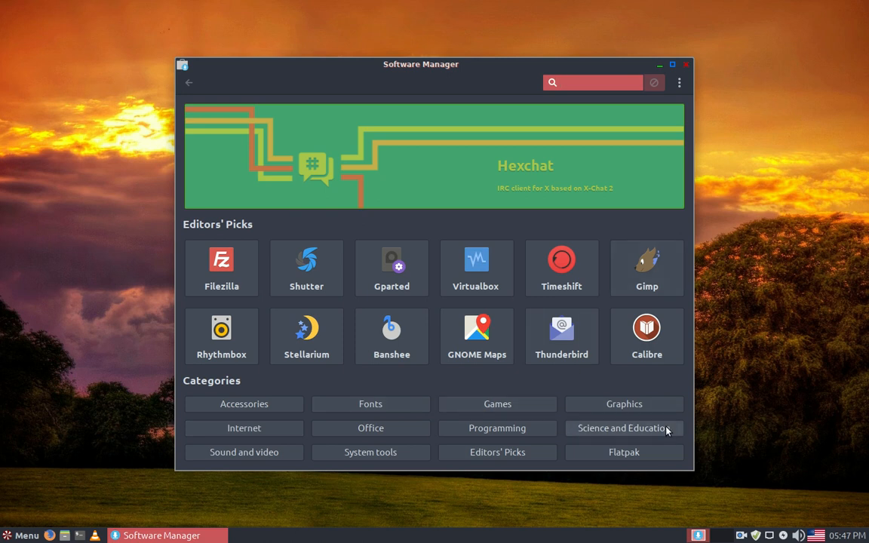
# Remove Inkscape from the Graphics category, authenticating with the account password, and return to the category list.
pyautogui.click(636, 406)
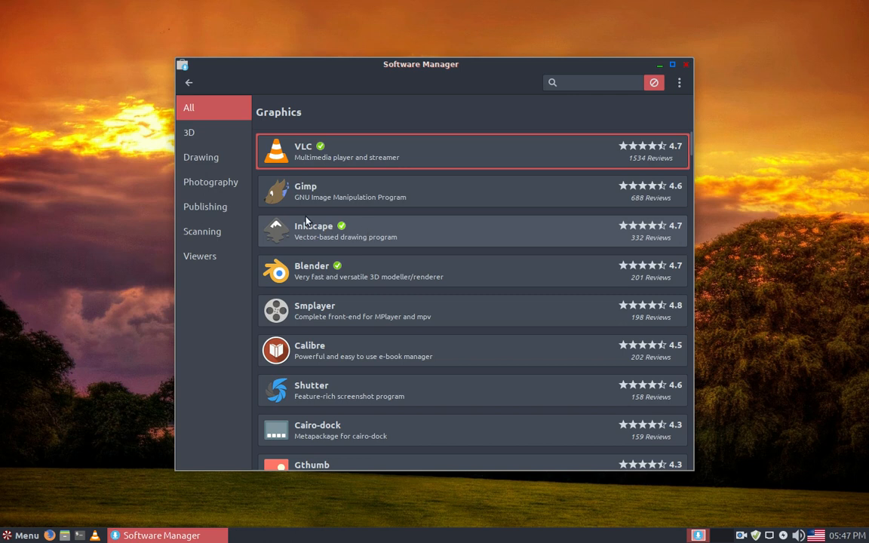
pyautogui.click(320, 234)
pyautogui.click(617, 120)
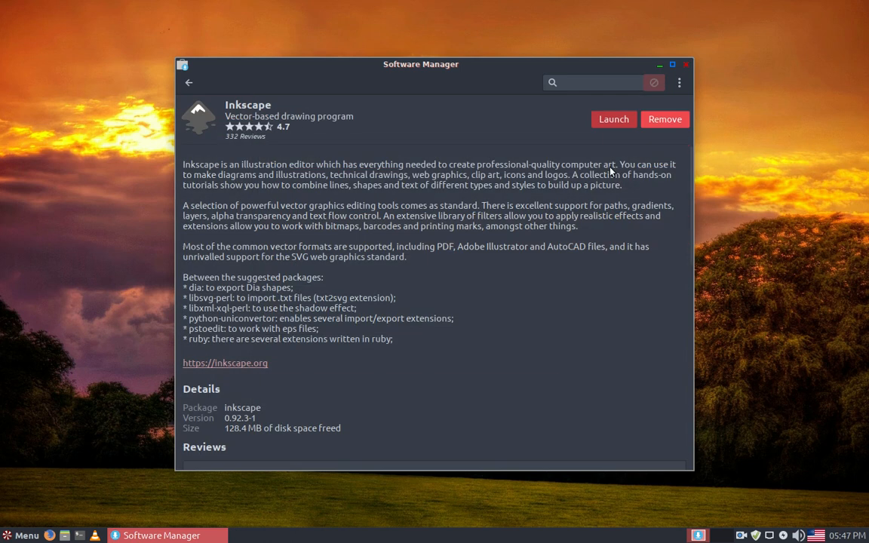
pyautogui.click(666, 119)
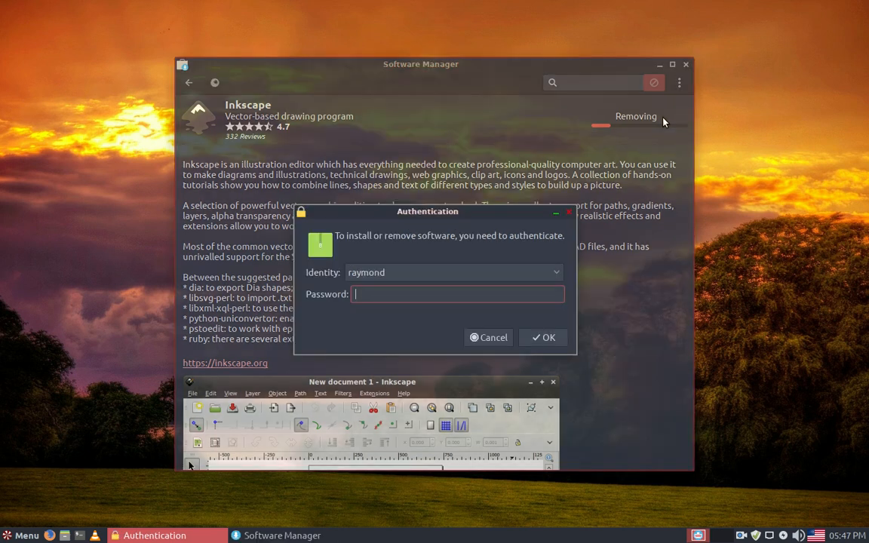
pyautogui.write('***')
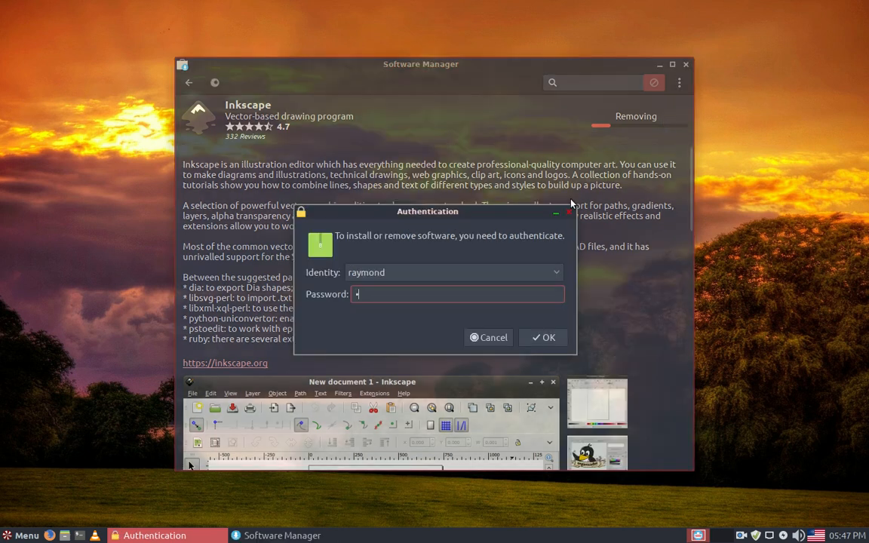
pyautogui.write('*')
pyautogui.press('Return')
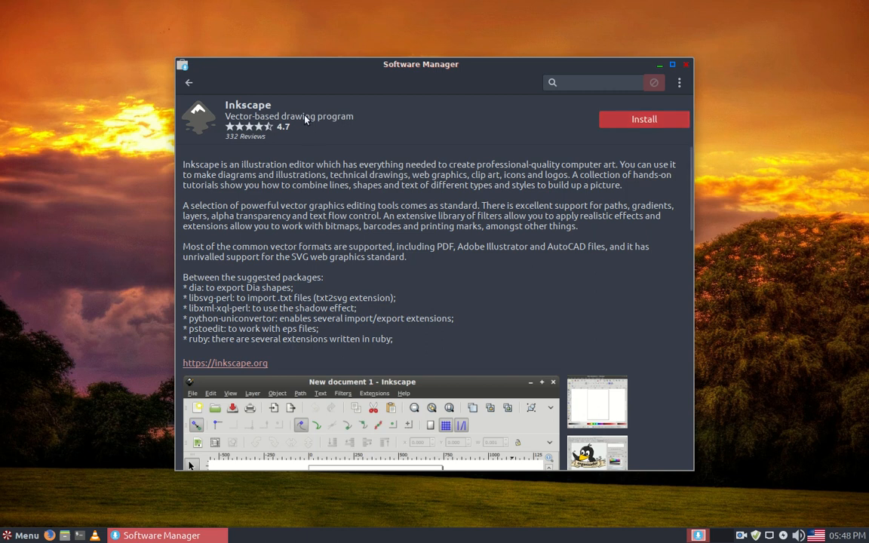
pyautogui.click(188, 83)
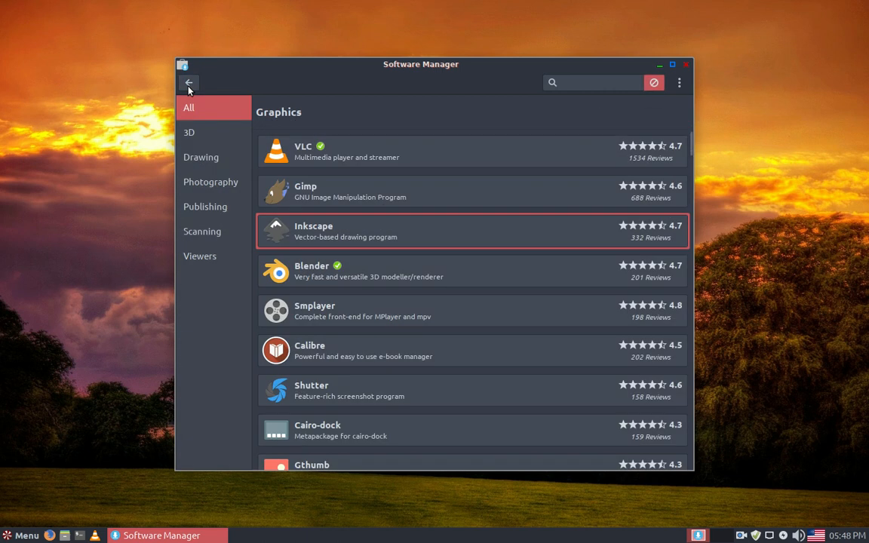
# Remove Blender through its details page and return to the Graphics category list.
pyautogui.click(330, 279)
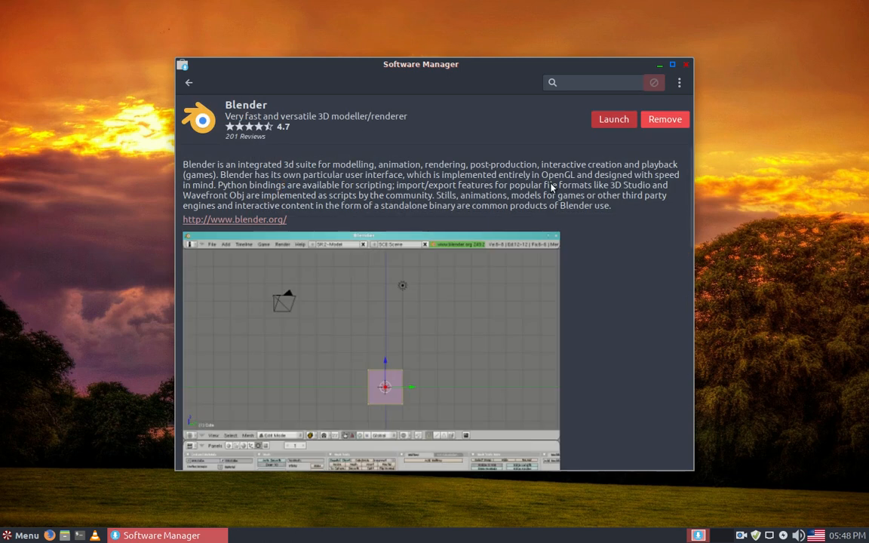
pyautogui.click(664, 119)
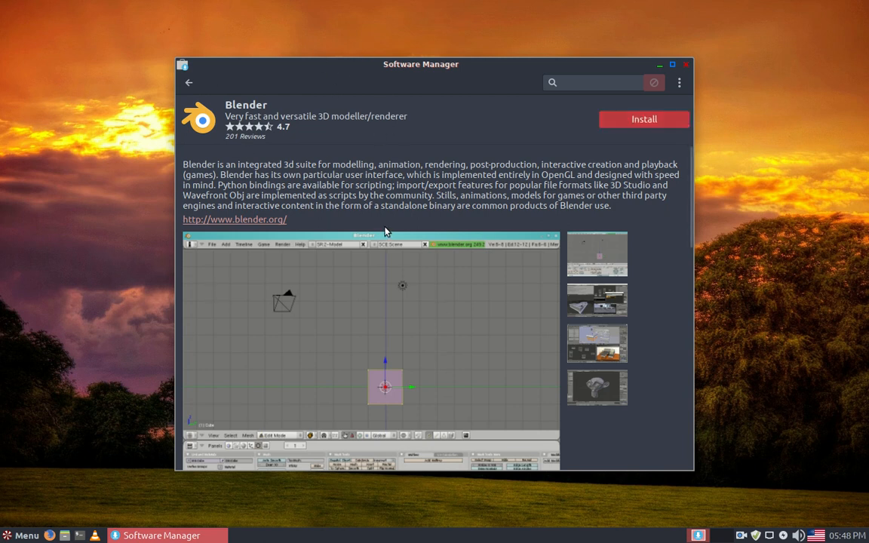
pyautogui.click(190, 83)
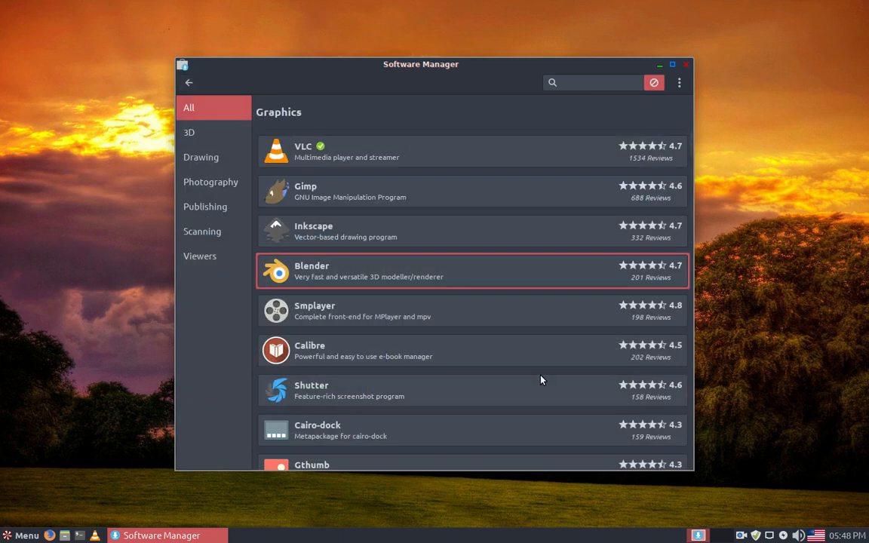
# Check the rest of the Graphics list for applications marked as installed, then return to the main page.
pyautogui.scroll(-1, 546, 345)
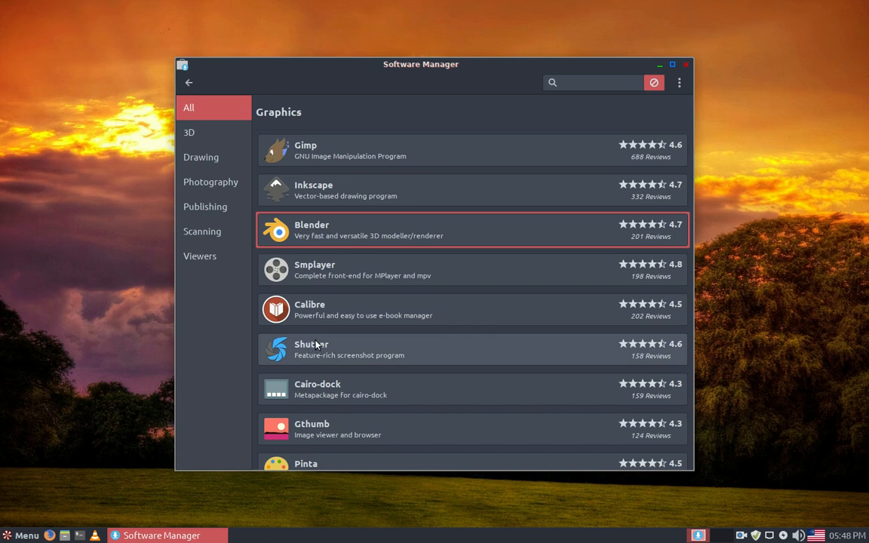
pyautogui.scroll(-2, 514, 351)
pyautogui.scroll(2, 525, 346)
pyautogui.click(188, 82)
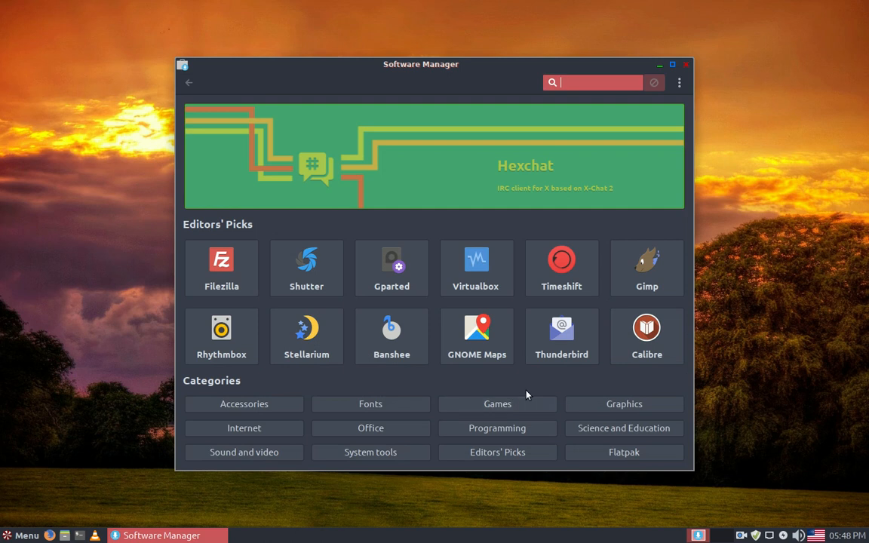
# Remove P7zip from the Accessories category, accepting the confirmation, and return to the category list.
pyautogui.click(288, 405)
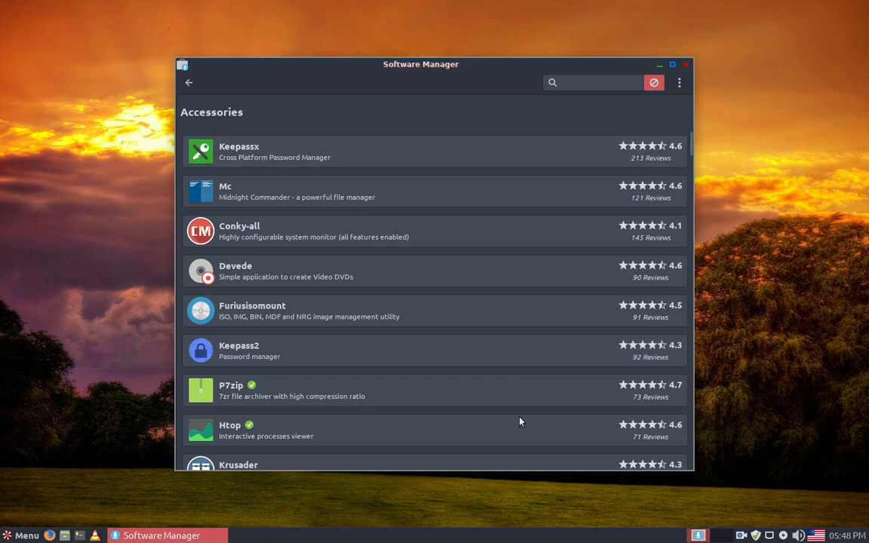
pyautogui.click(235, 392)
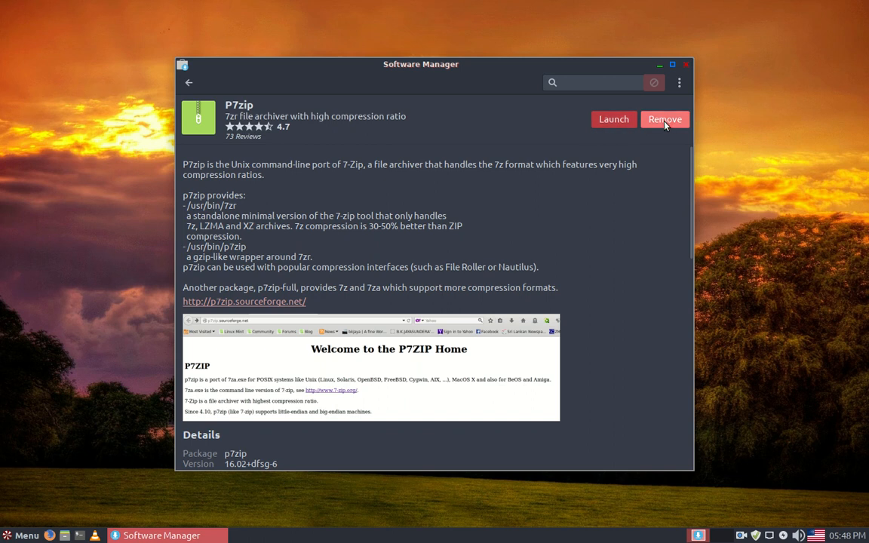
pyautogui.click(667, 120)
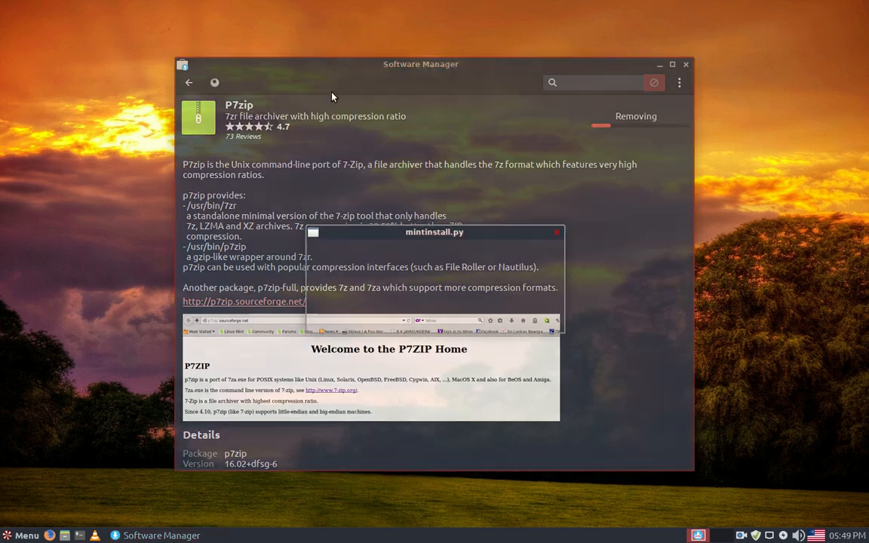
pyautogui.click(538, 334)
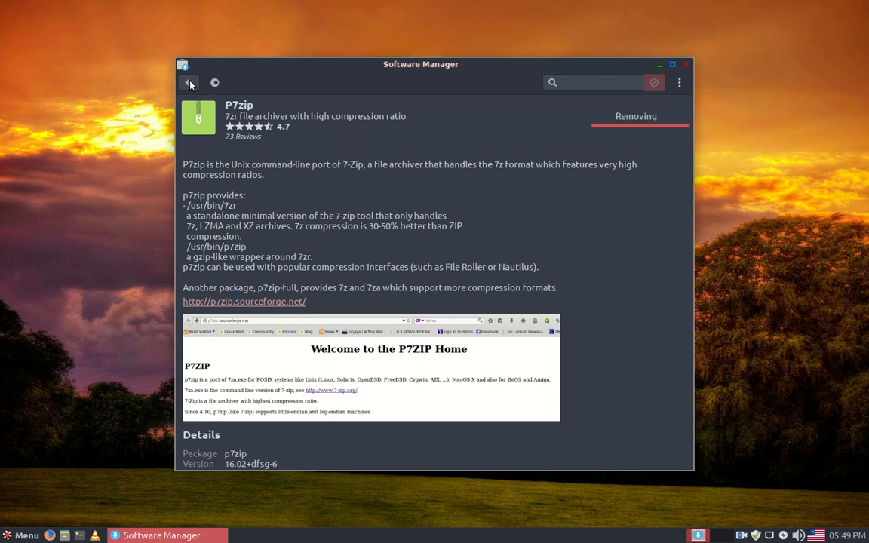
pyautogui.click(189, 84)
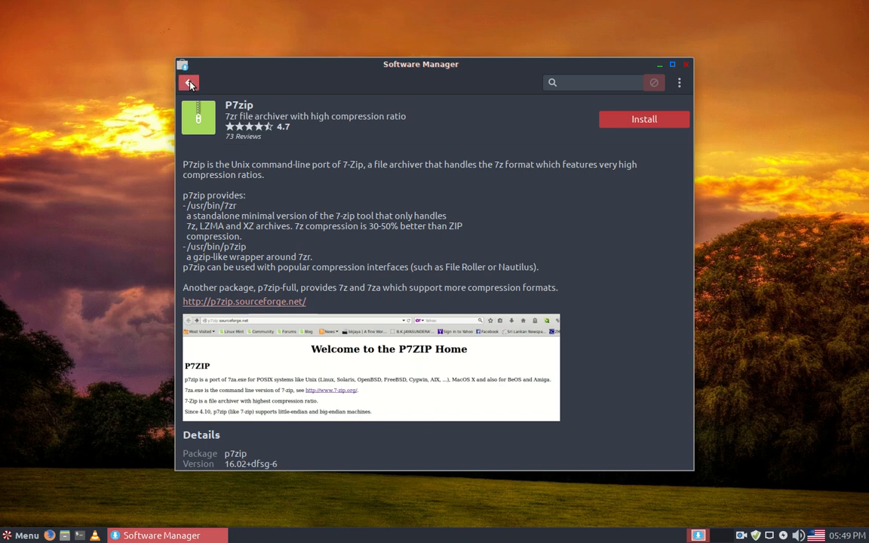
# Remove Htop through its details page and return to the Accessories list.
pyautogui.scroll(-1, 505, 443)
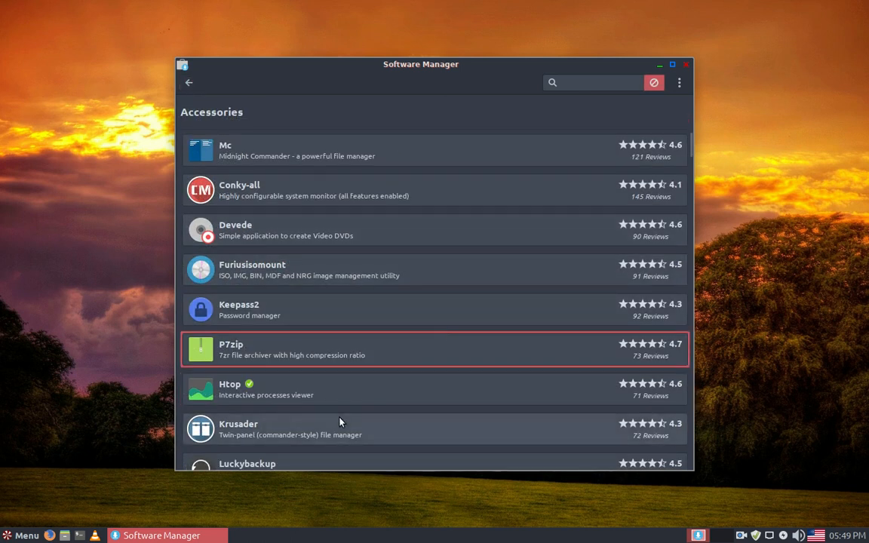
pyautogui.click(251, 388)
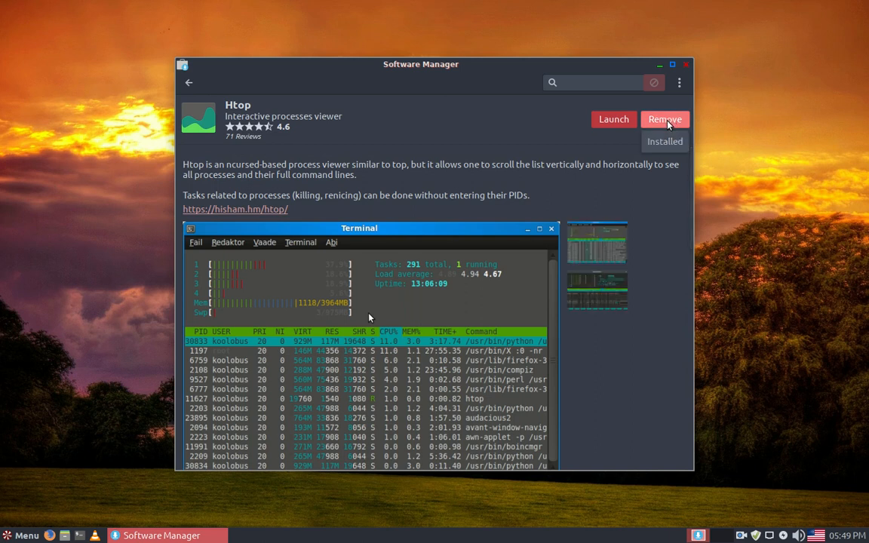
pyautogui.click(665, 121)
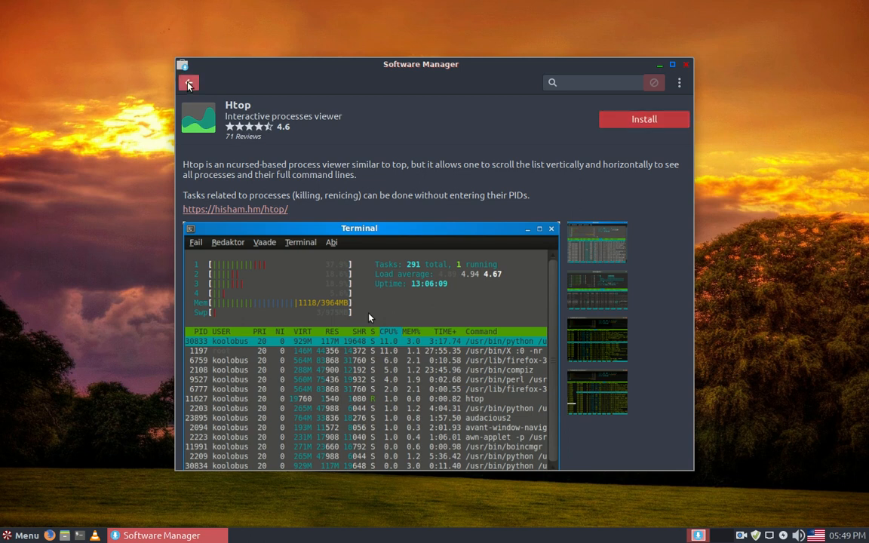
pyautogui.click(189, 84)
# Check the rest of the Accessories list for applications marked as installed, then return to the main page.
pyautogui.scroll(-6, 559, 295)
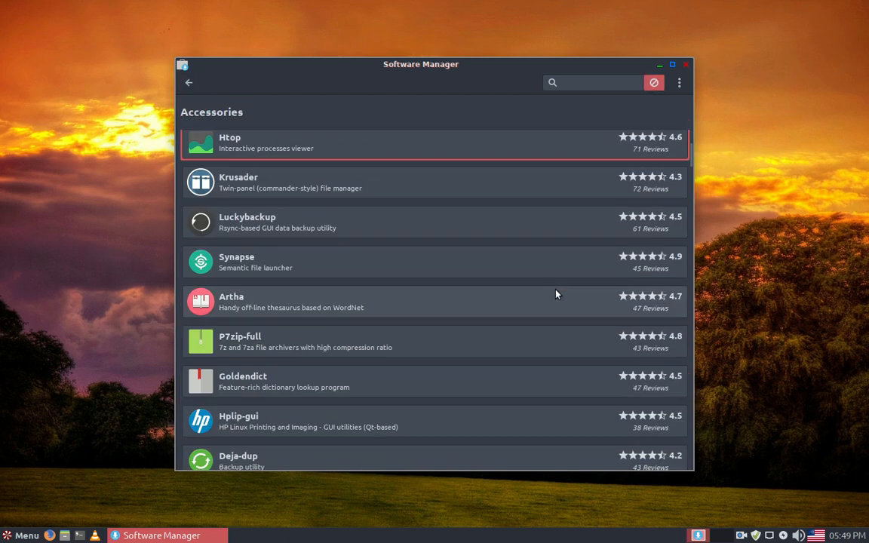
pyautogui.scroll(-2, 550, 294)
pyautogui.scroll(9, 554, 295)
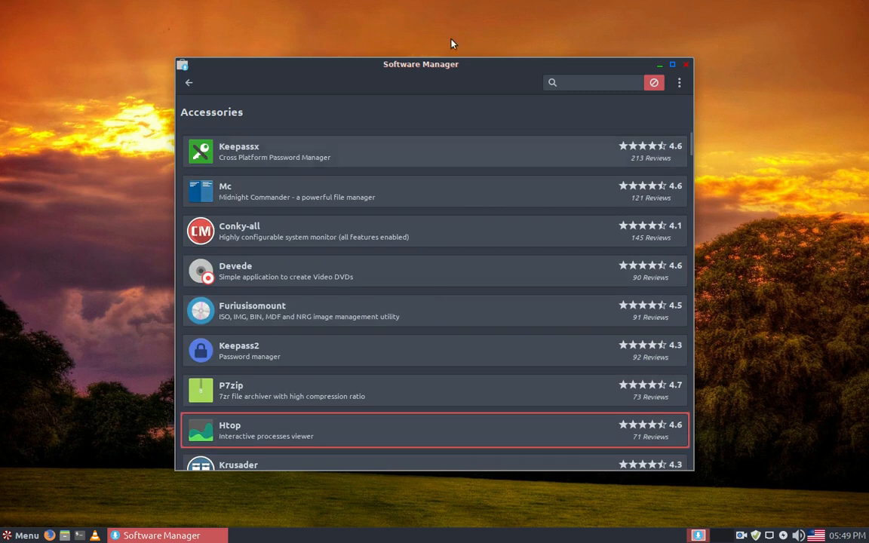
pyautogui.click(190, 84)
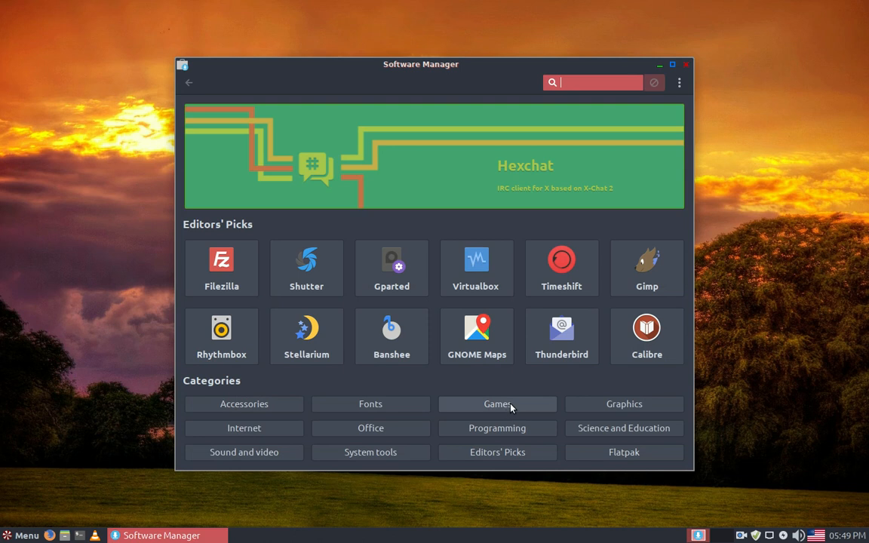
# Check the Games and the Sound and video categories for applications marked as installed, then return to the main page.
pyautogui.click(511, 408)
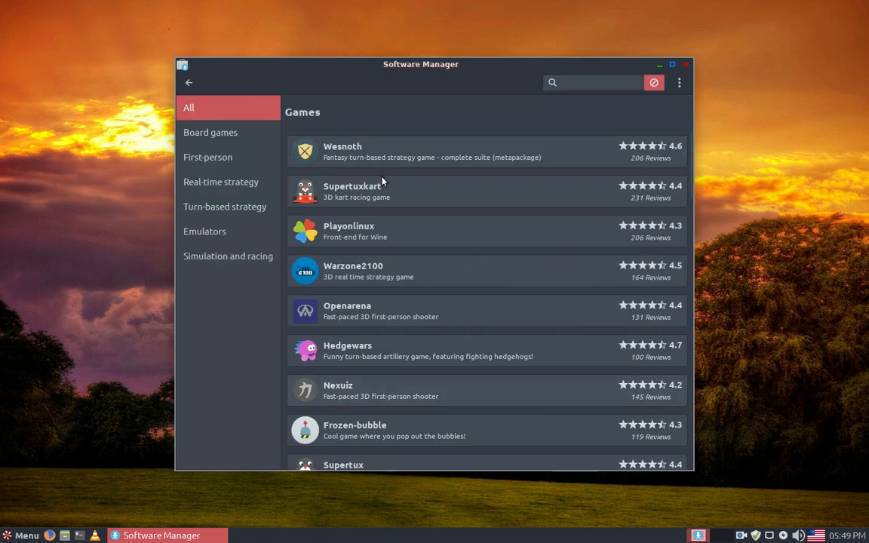
pyautogui.scroll(-3, 525, 328)
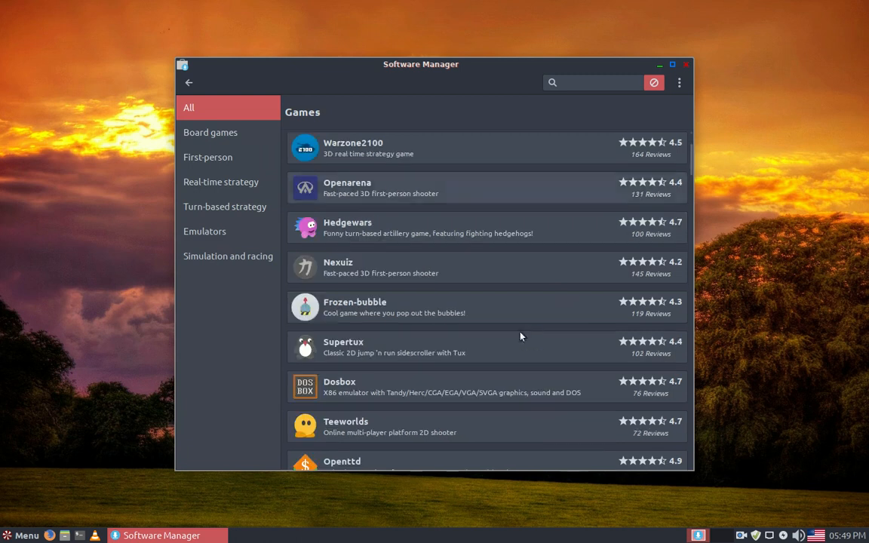
pyautogui.click(190, 83)
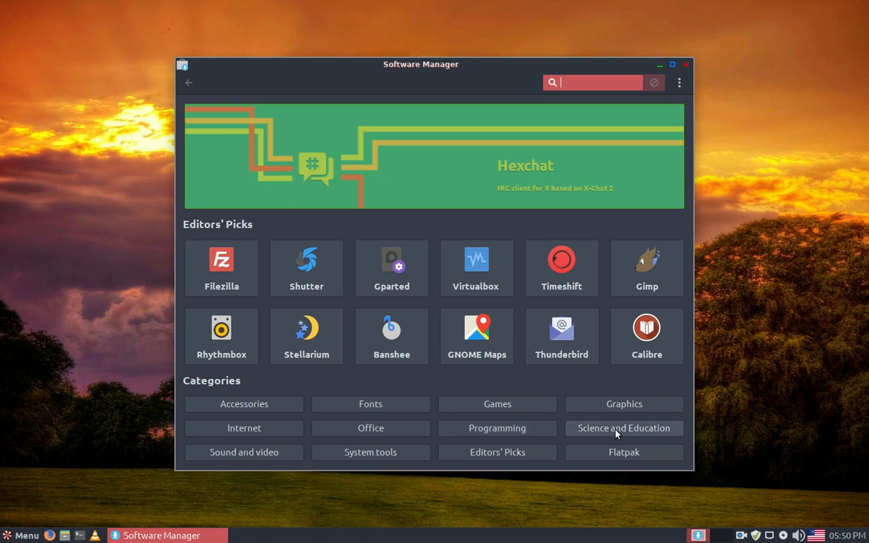
pyautogui.click(253, 453)
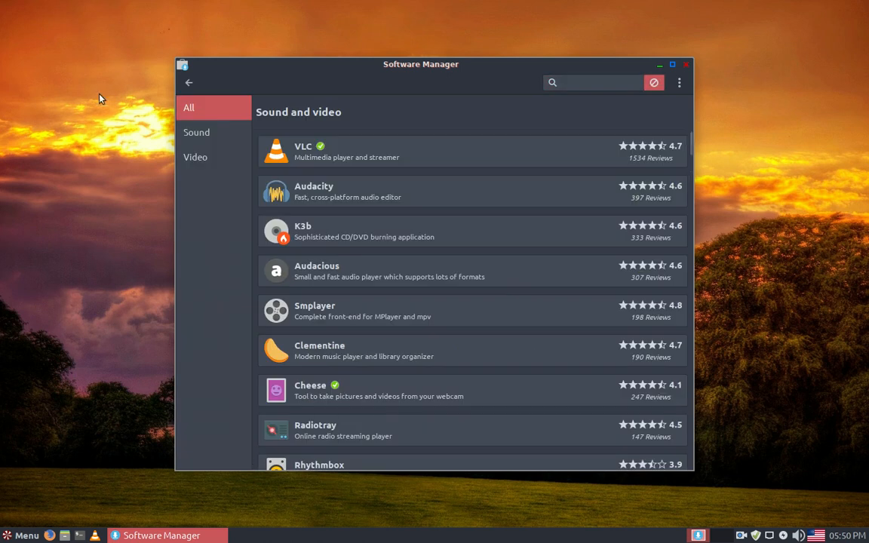
pyautogui.click(188, 82)
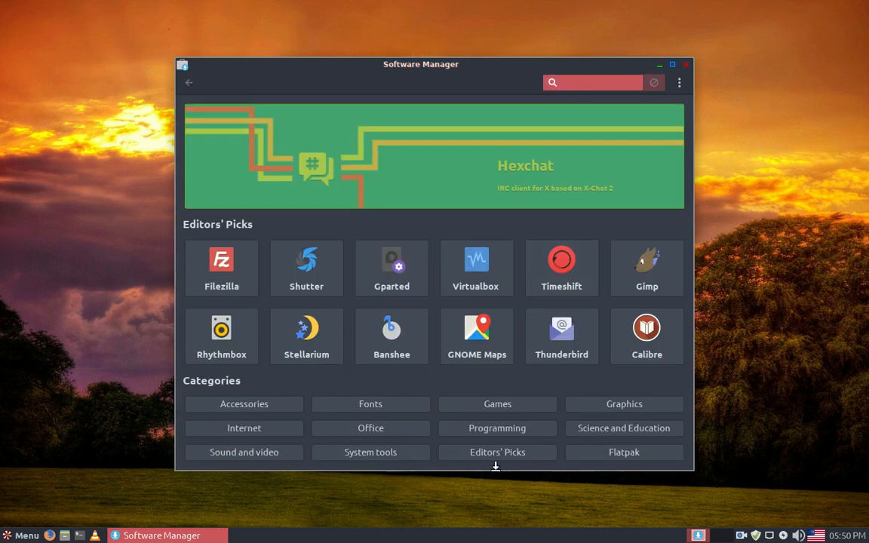
# Look through the System tools category for applications marked as installed, then return to the main page.
pyautogui.click(385, 454)
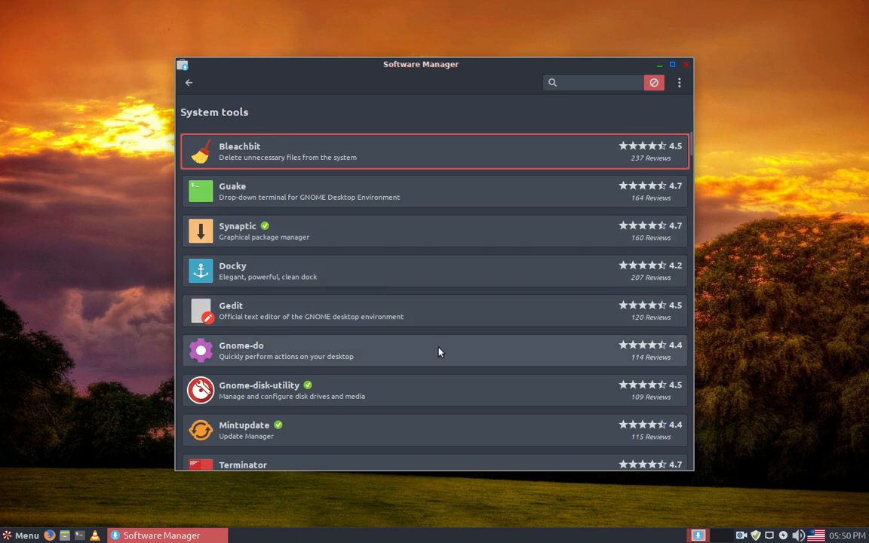
pyautogui.scroll(-1, 278, 452)
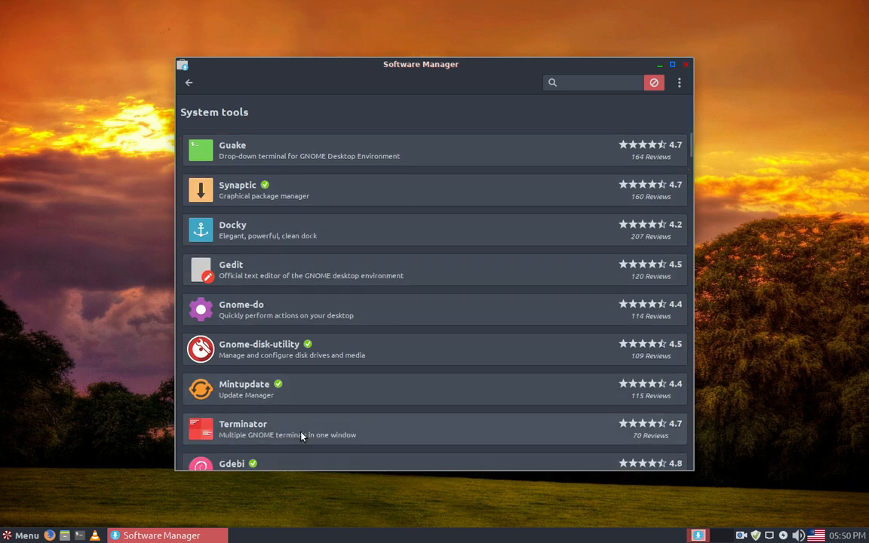
pyautogui.scroll(-9, 296, 413)
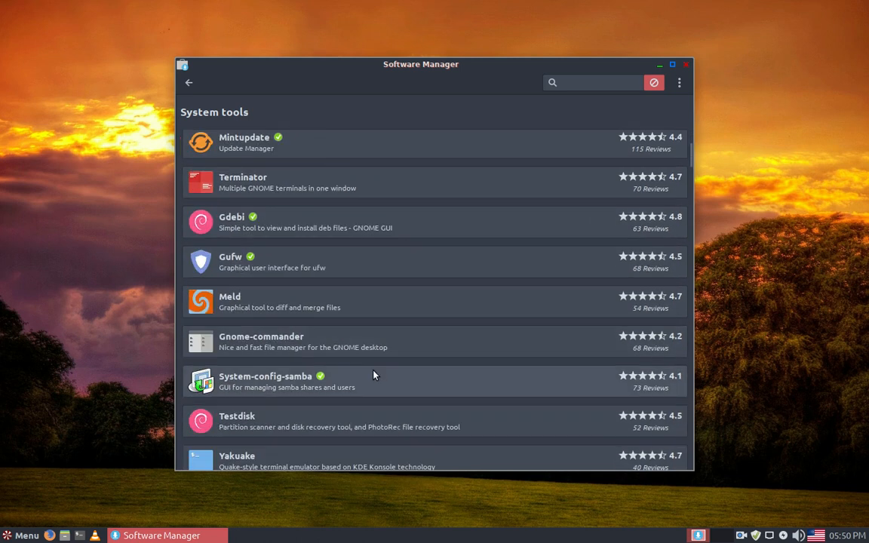
pyautogui.scroll(-10, 374, 373)
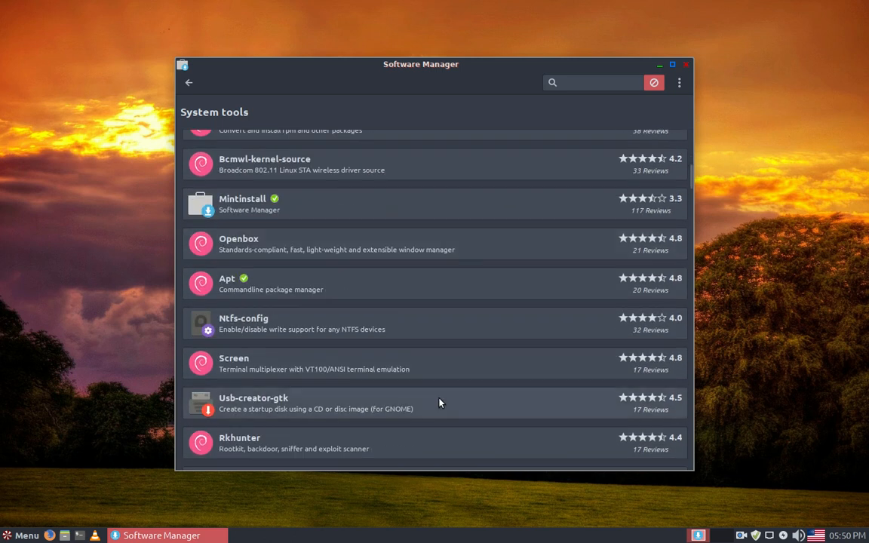
pyautogui.scroll(-3, 467, 398)
pyautogui.scroll(-13, 464, 398)
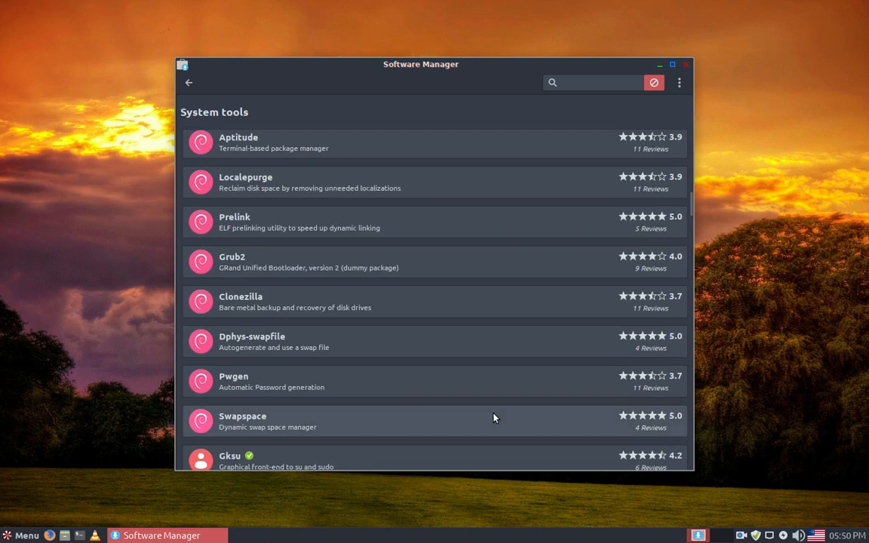
pyautogui.scroll(-4, 494, 417)
pyautogui.scroll(-3, 497, 415)
pyautogui.scroll(5, 465, 430)
pyautogui.scroll(11, 472, 421)
pyautogui.scroll(-2, 334, 361)
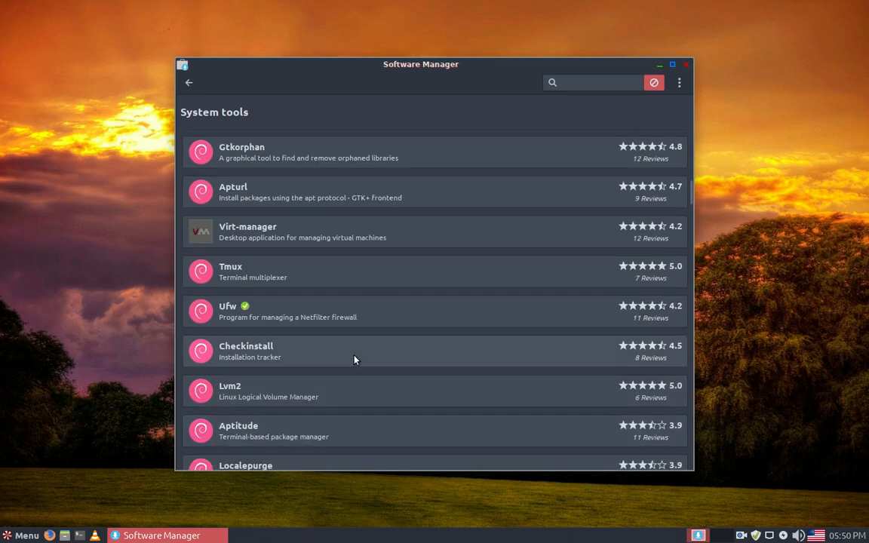
pyautogui.scroll(-2, 431, 395)
pyautogui.scroll(6, 431, 396)
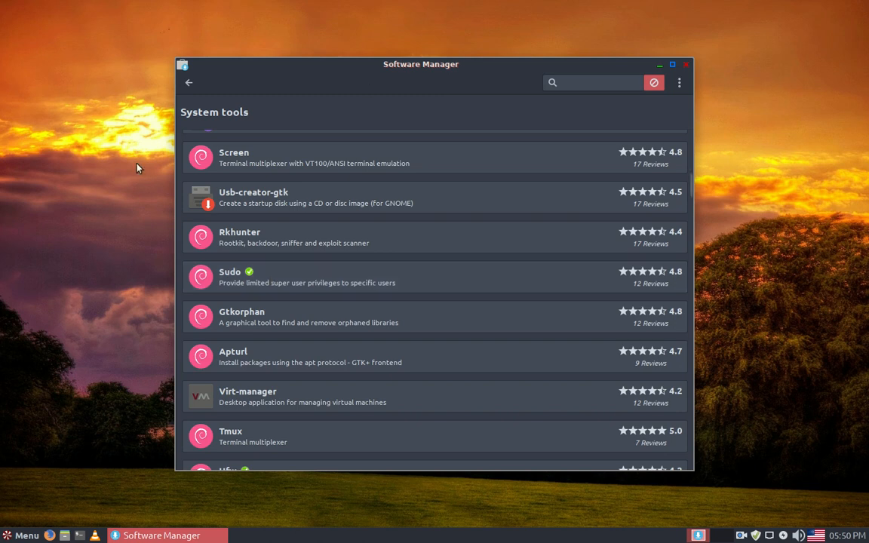
pyautogui.click(189, 83)
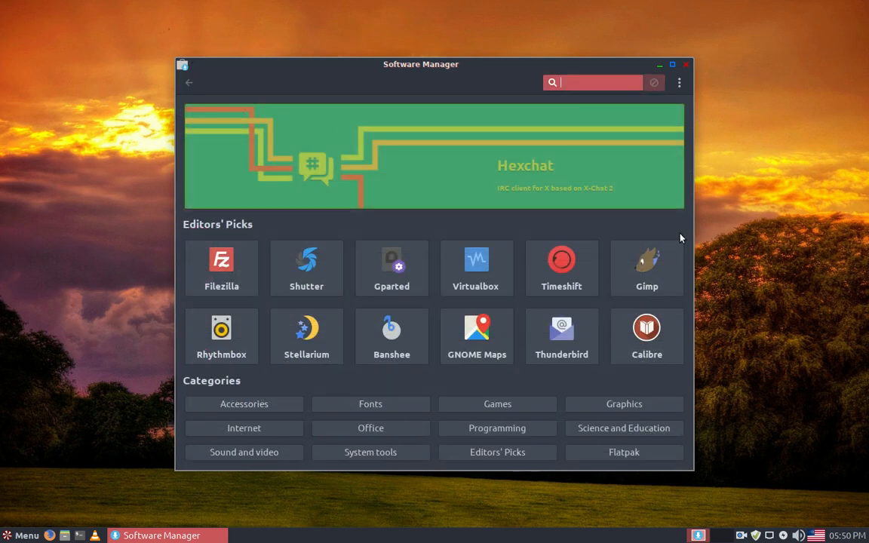
# Install Audacity from the Editors' Picks category, accepting the additional software it requires, and return to the category list.
pyautogui.click(516, 454)
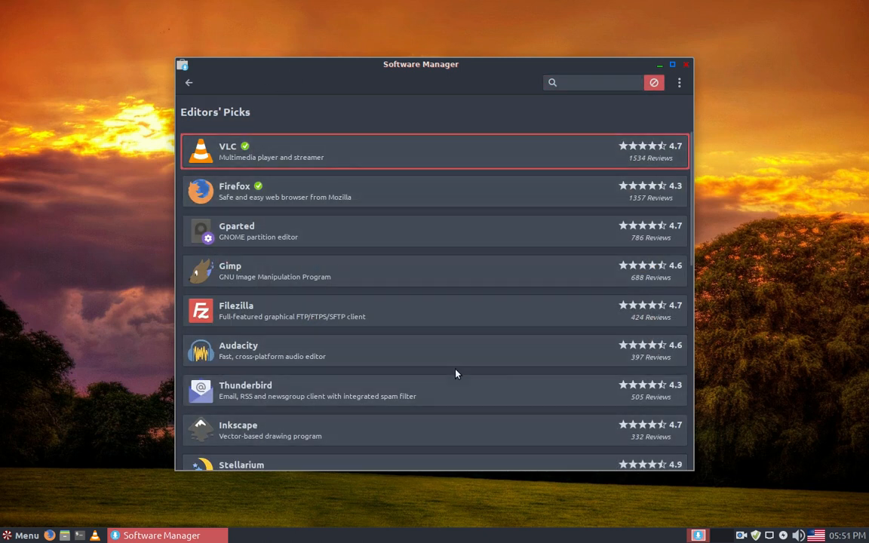
pyautogui.click(239, 356)
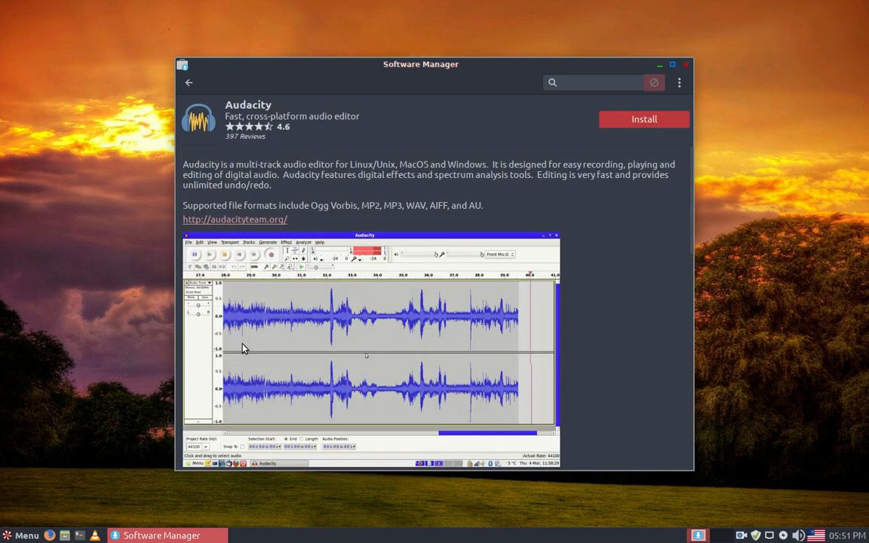
pyautogui.click(655, 122)
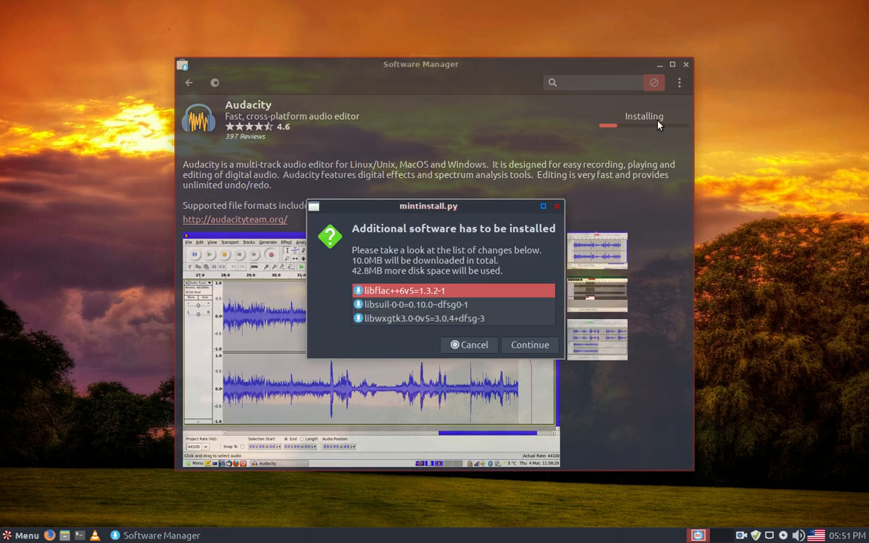
pyautogui.click(542, 347)
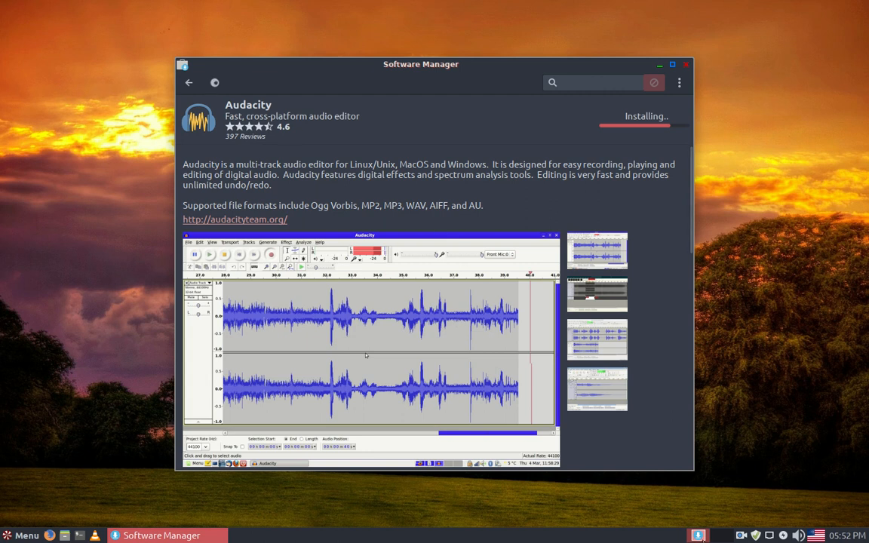
pyautogui.click(743, 536)
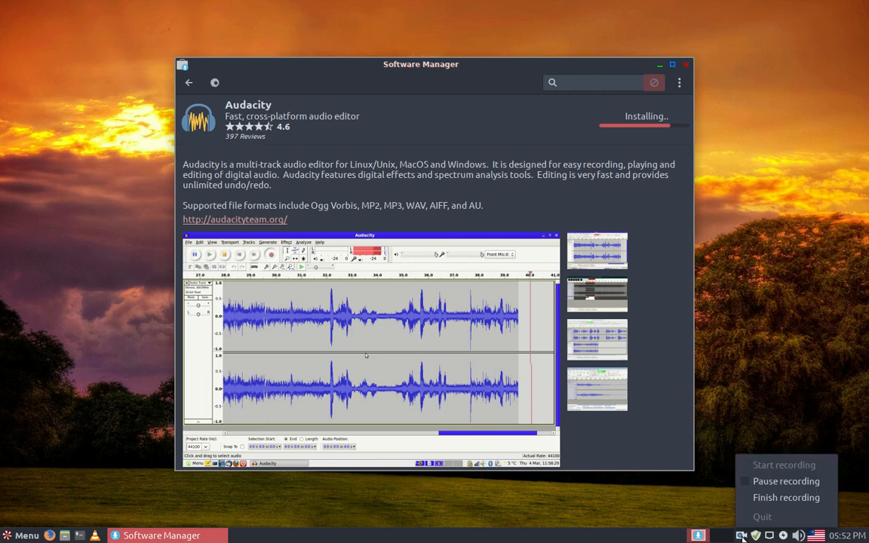
pyautogui.click(774, 483)
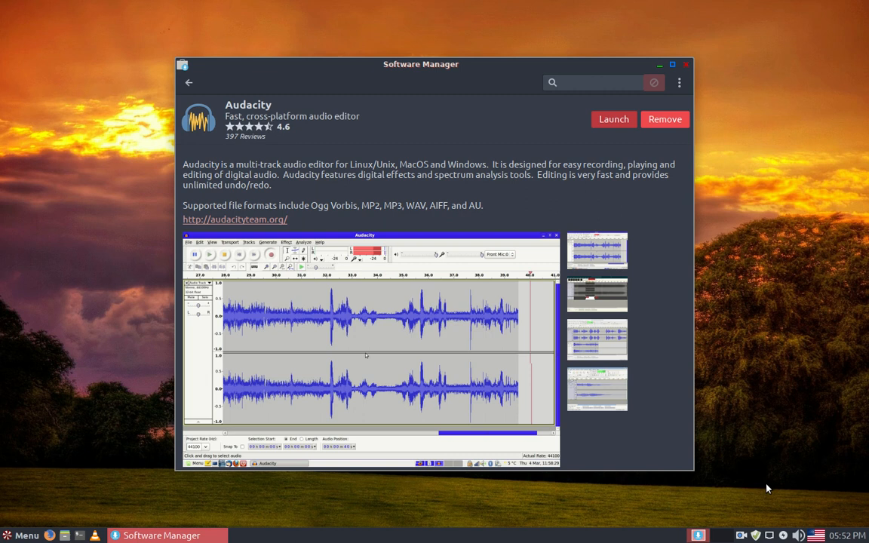
pyautogui.click(189, 85)
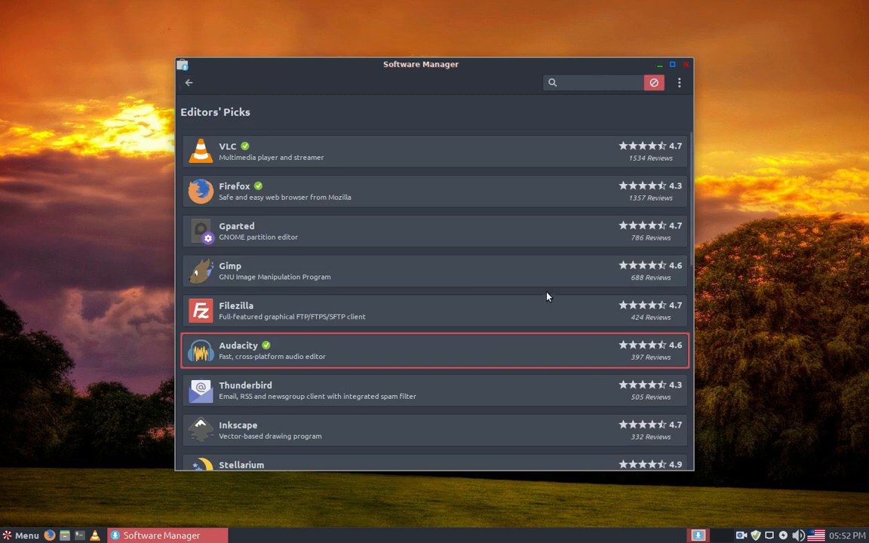
# Look through the rest of the Editors' Picks list, then return to the main page.
pyautogui.scroll(-3, 547, 295)
pyautogui.scroll(-2, 547, 297)
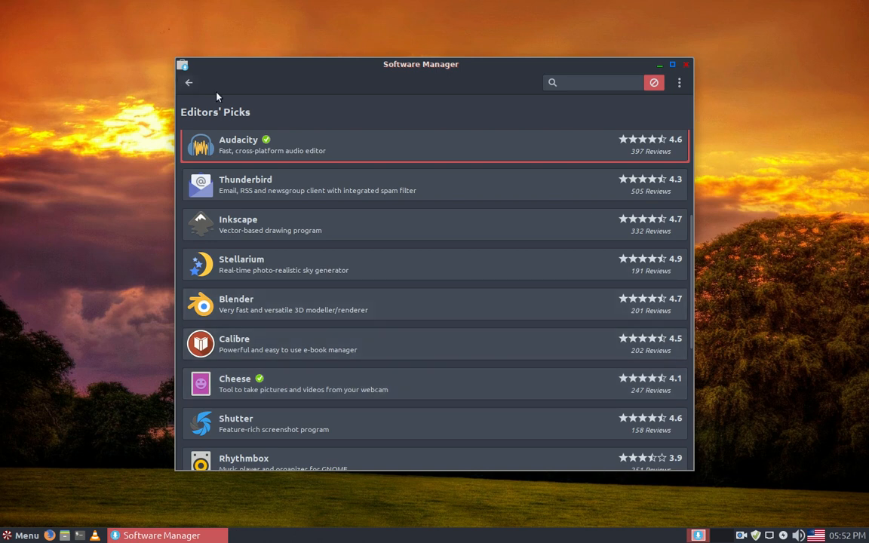
pyautogui.click(189, 83)
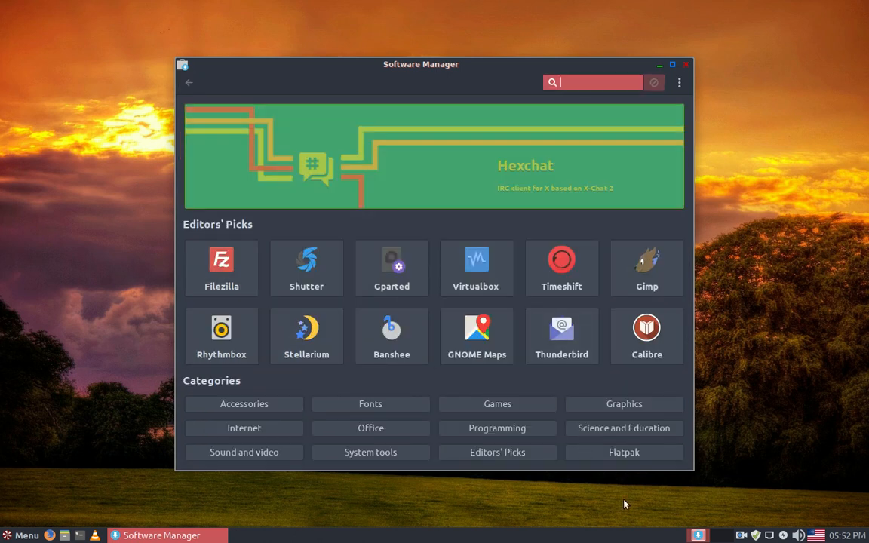
# Install VLC from the Flatpak category, accepting the additional software it requires.
pyautogui.click(630, 453)
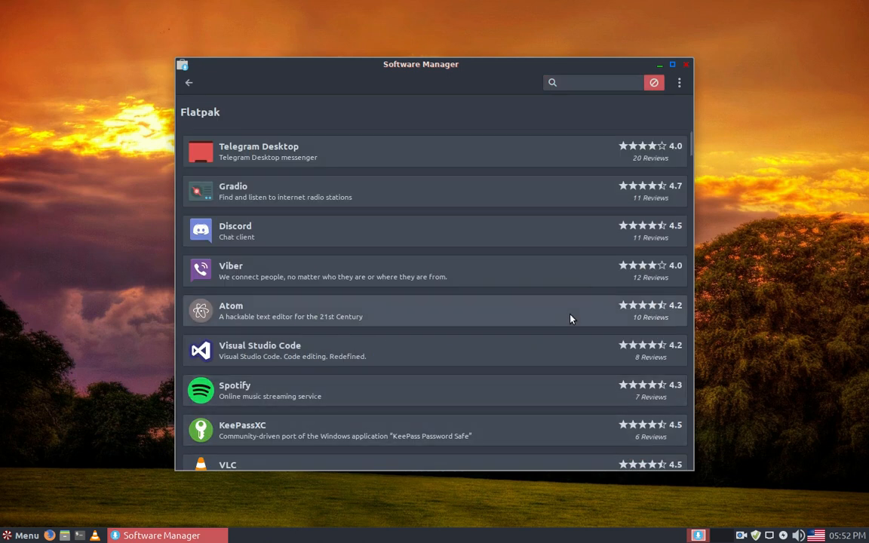
pyautogui.scroll(-1, 558, 339)
pyautogui.scroll(-1, 558, 339)
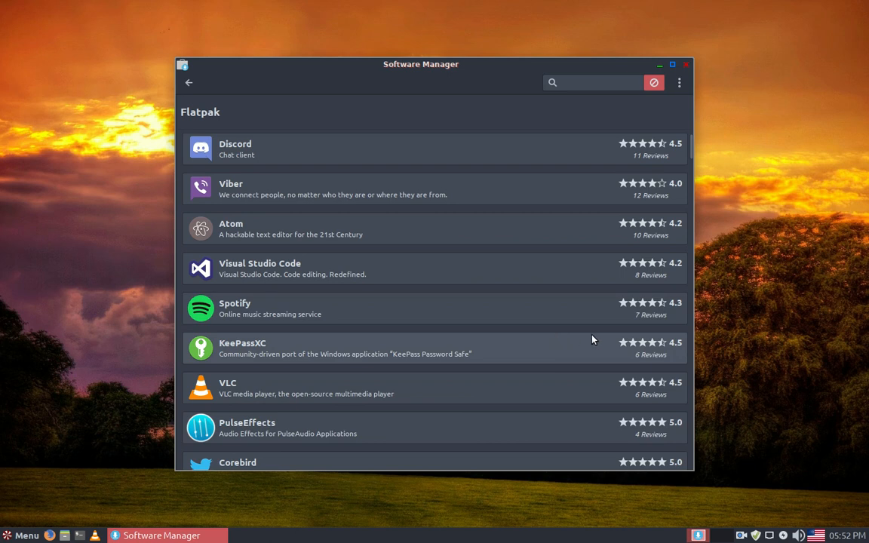
pyautogui.click(231, 386)
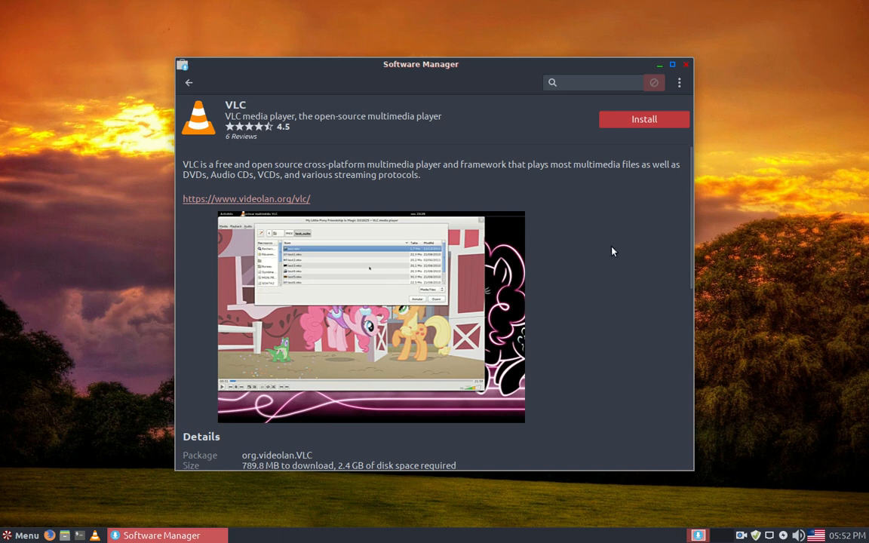
pyautogui.click(654, 120)
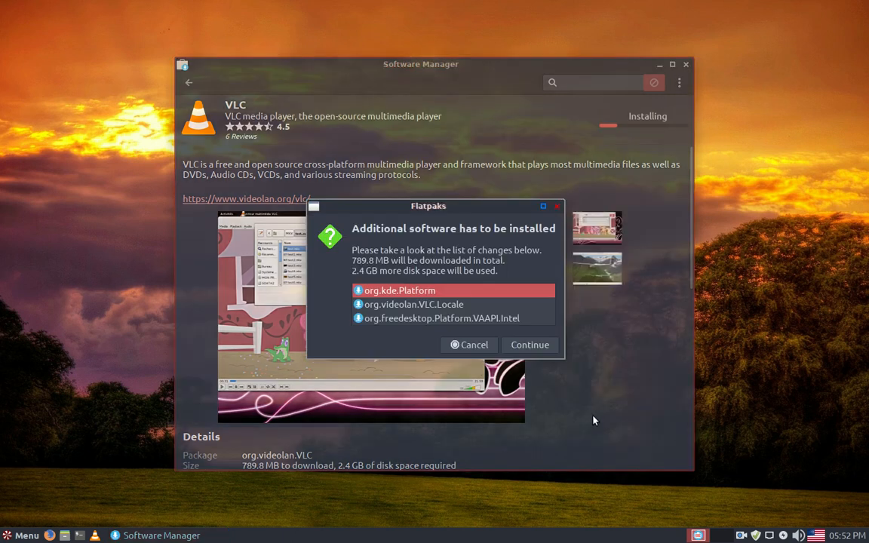
pyautogui.click(521, 345)
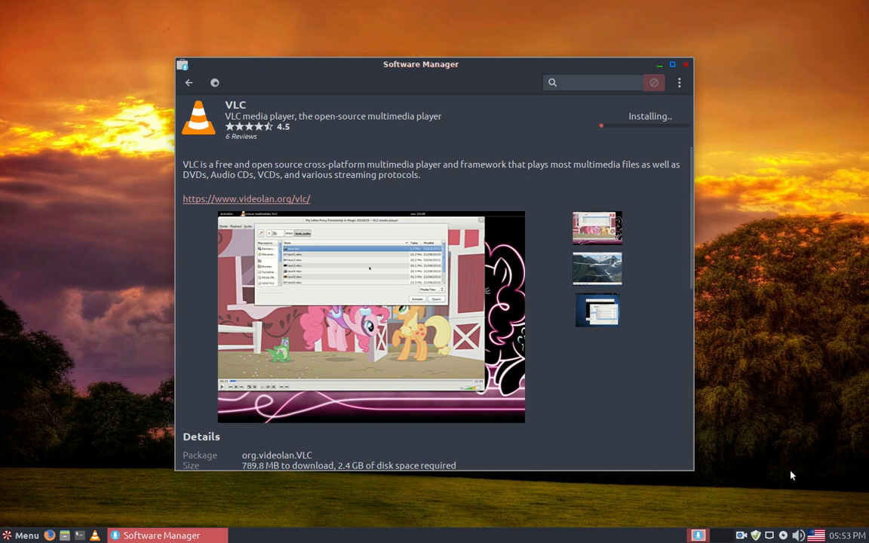
pyautogui.click(741, 536)
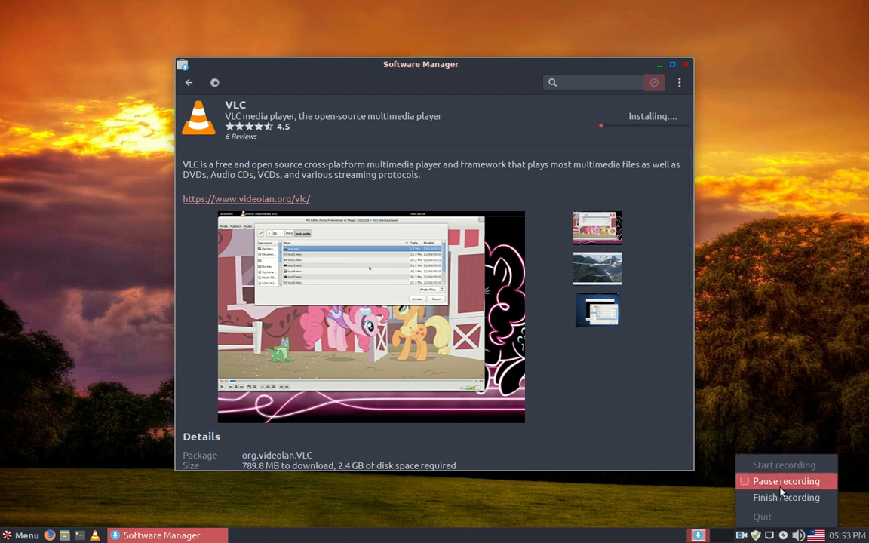
pyautogui.click(770, 484)
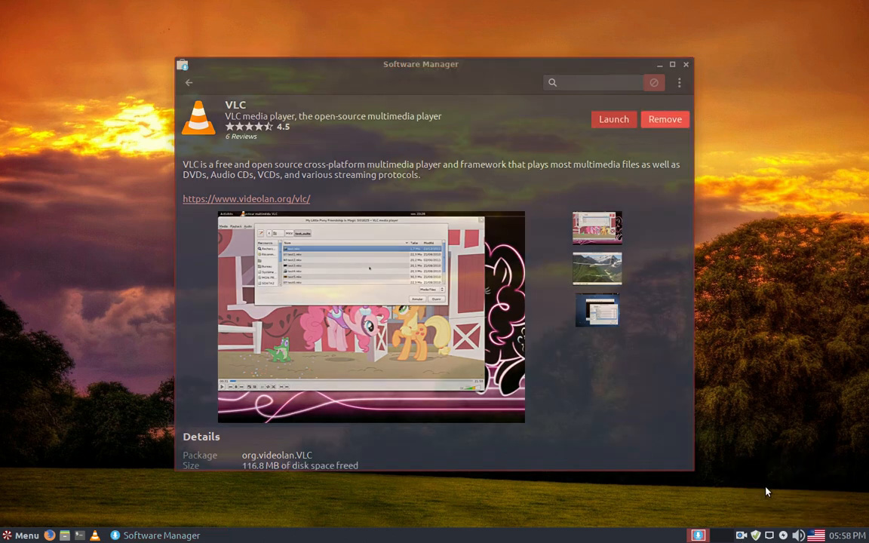
# Close the Software Manager, check the Update Manager for pending updates, and close it again.
pyautogui.click(686, 64)
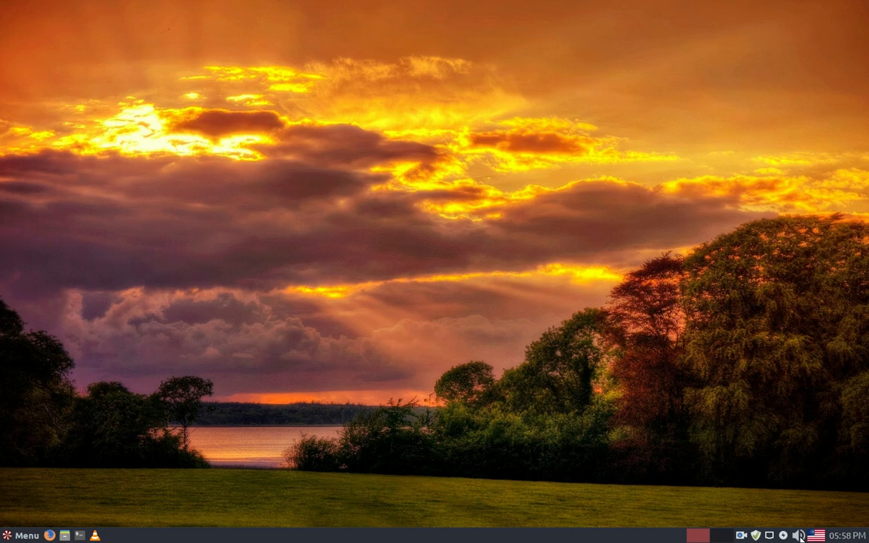
pyautogui.rightClick(757, 537)
pyautogui.click(757, 537)
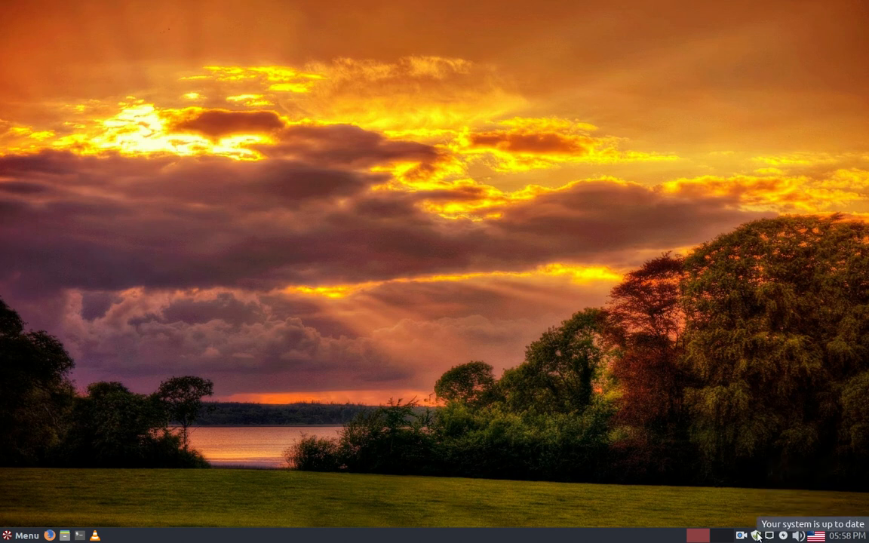
pyautogui.click(757, 536)
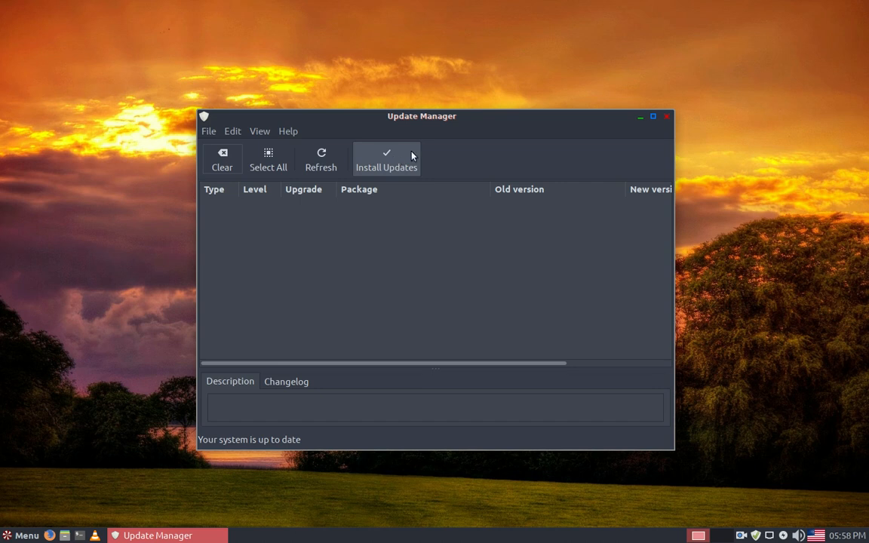
pyautogui.click(667, 117)
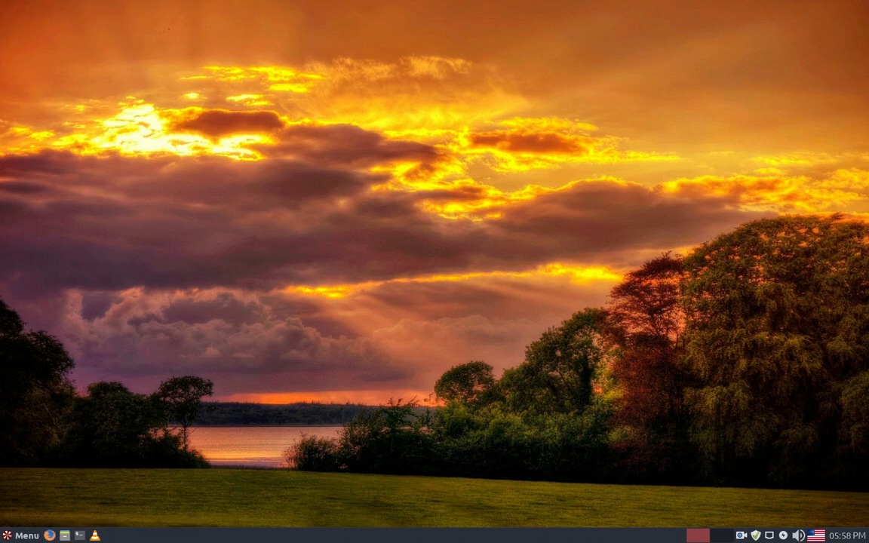
# Switch to Firefox, search DuckDuckGo for "opera" and open the Opera browser's download page.
pyautogui.click(49, 535)
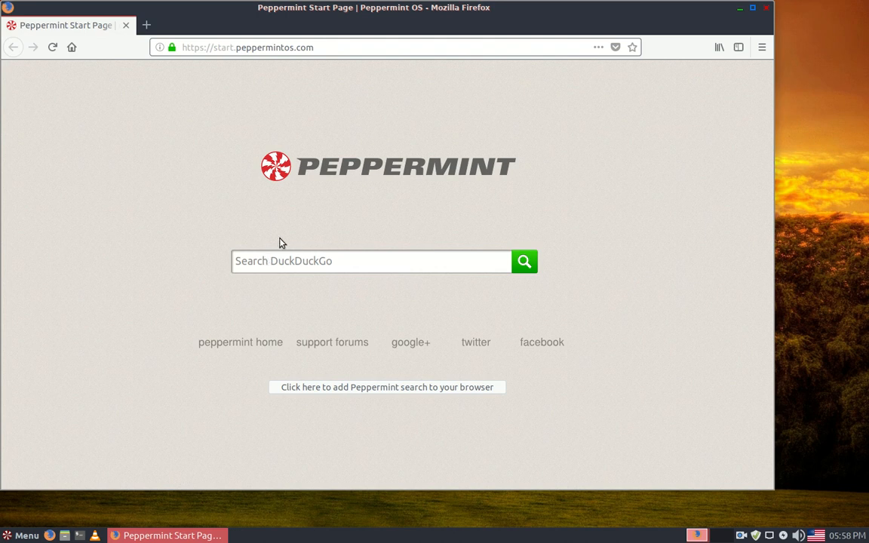
pyautogui.click(252, 260)
pyautogui.write('opera')
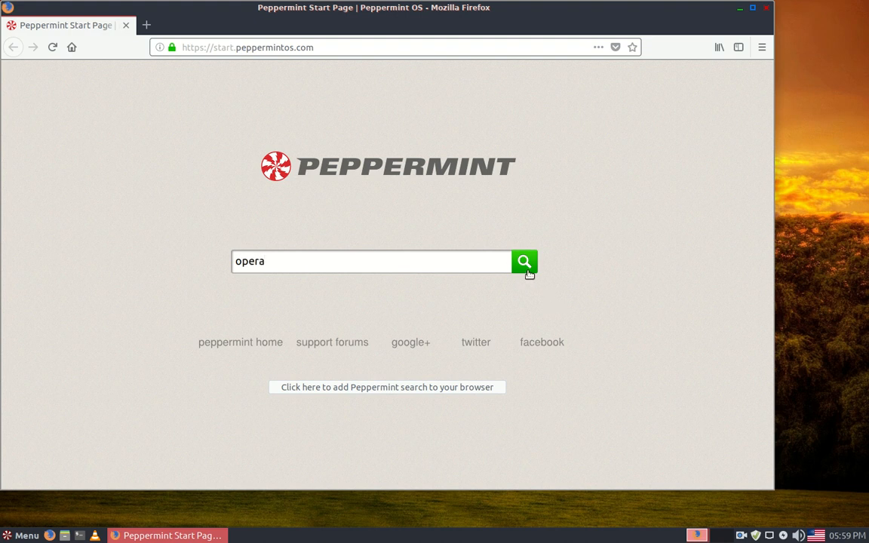
pyautogui.click(524, 261)
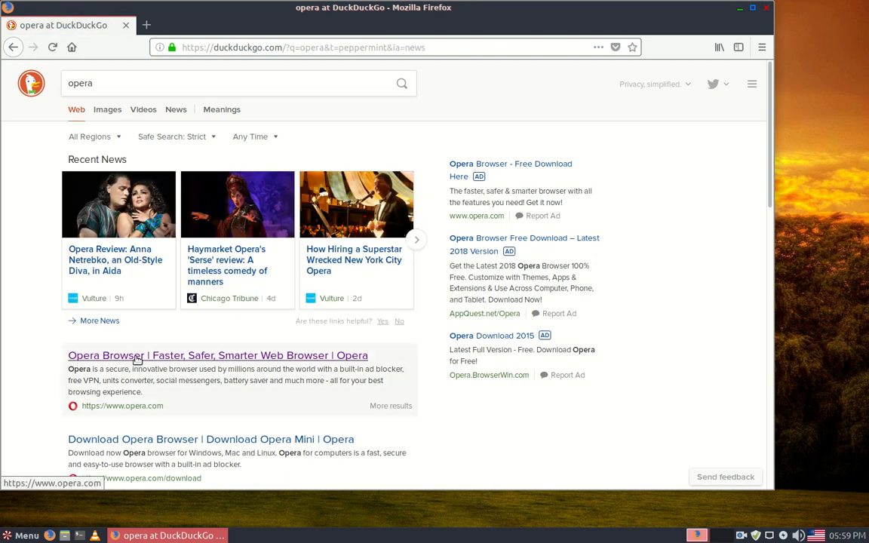
pyautogui.click(125, 446)
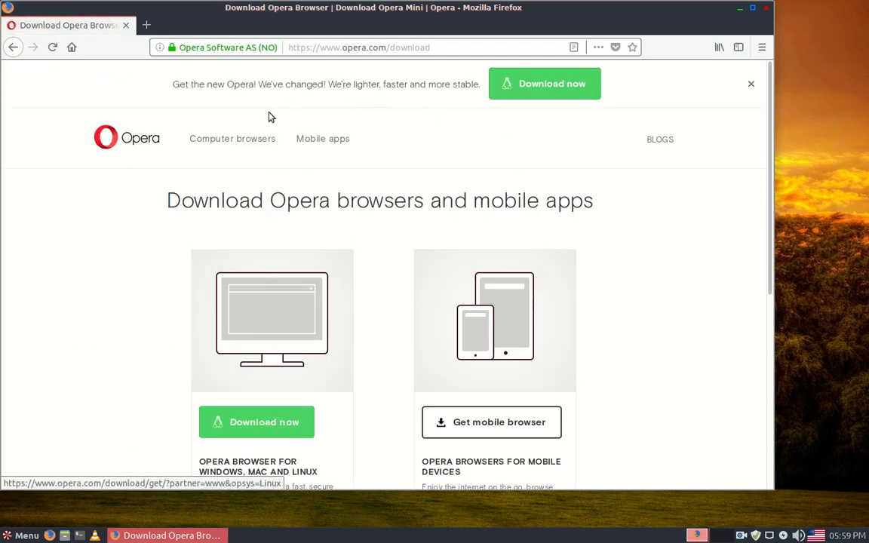
# Download the Opera package for Linux as a saved file, check the download's progress, and close Firefox.
pyautogui.click(571, 91)
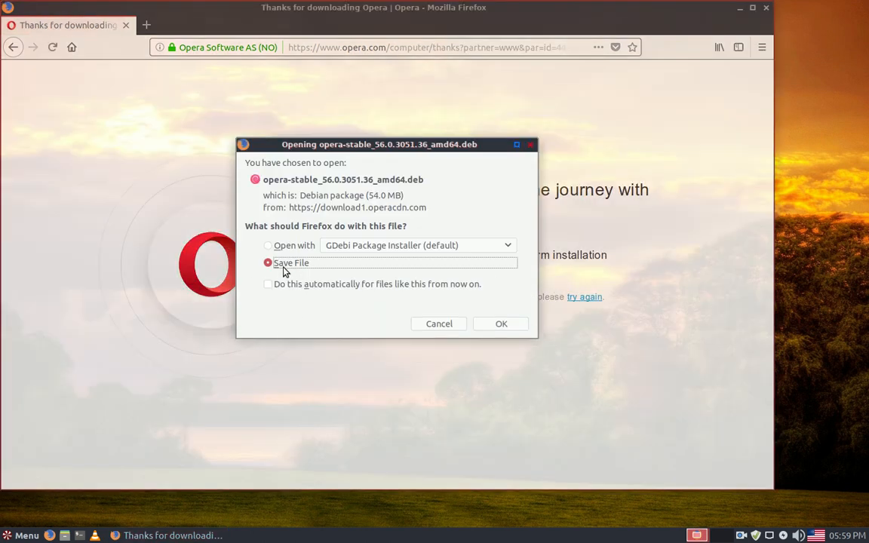
pyautogui.click(504, 323)
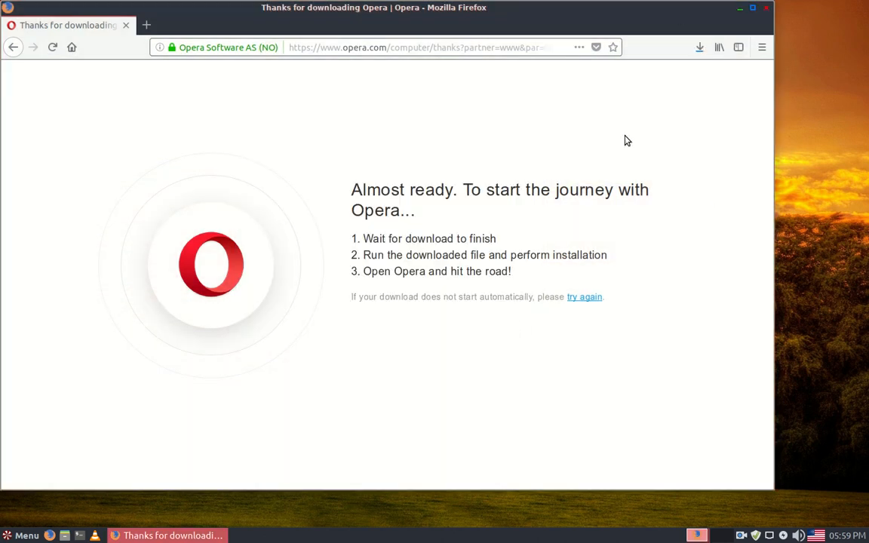
pyautogui.click(703, 50)
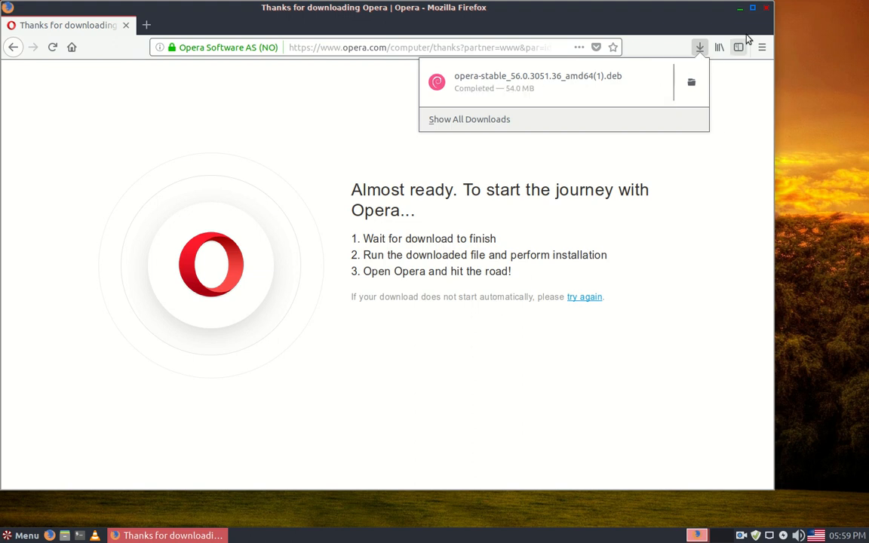
pyautogui.click(768, 15)
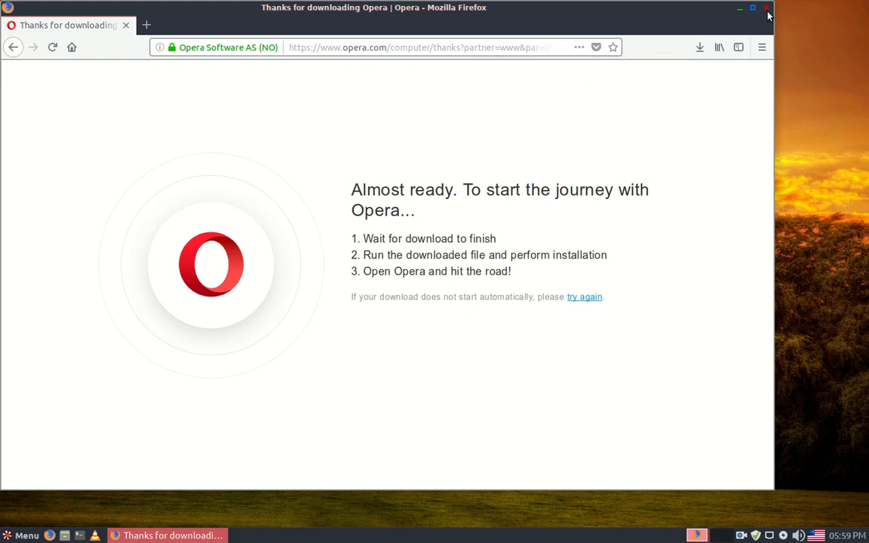
pyautogui.click(767, 9)
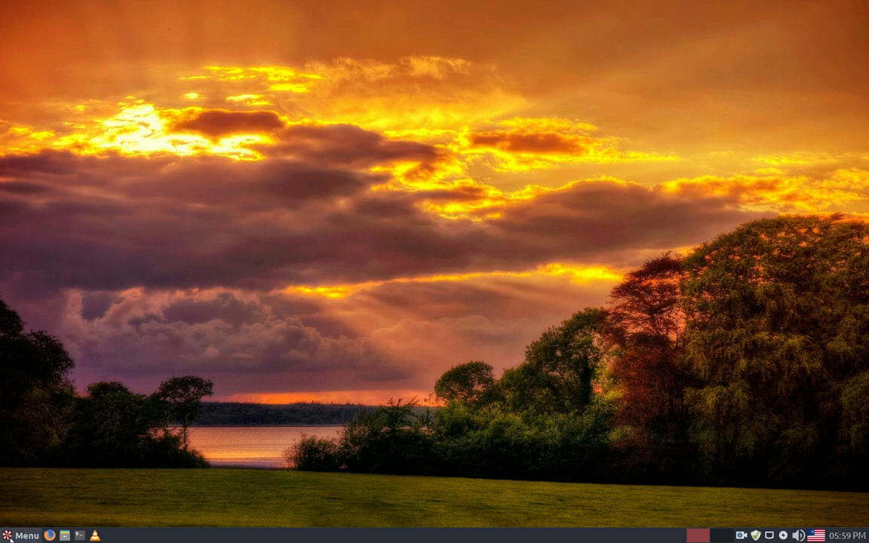
# In the file manager's Downloads folder, open opera-stable_56.0.3051.36_amd64(1).deb with Software Install.
pyautogui.click(65, 535)
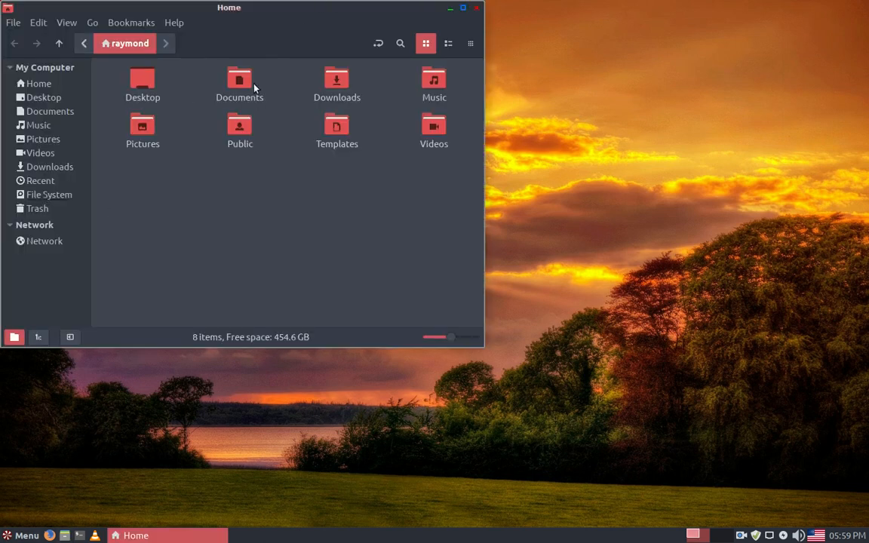
pyautogui.click(48, 171)
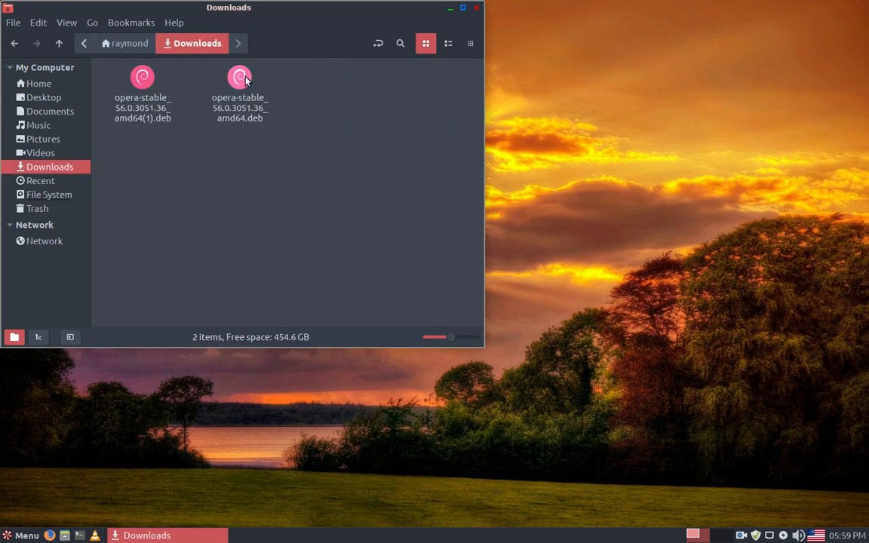
pyautogui.rightClick(146, 86)
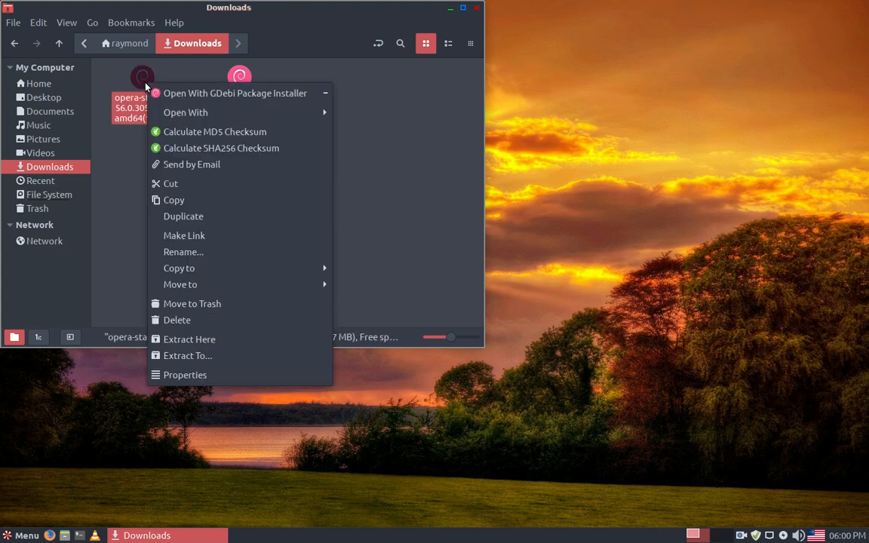
pyautogui.moveTo(177, 113)
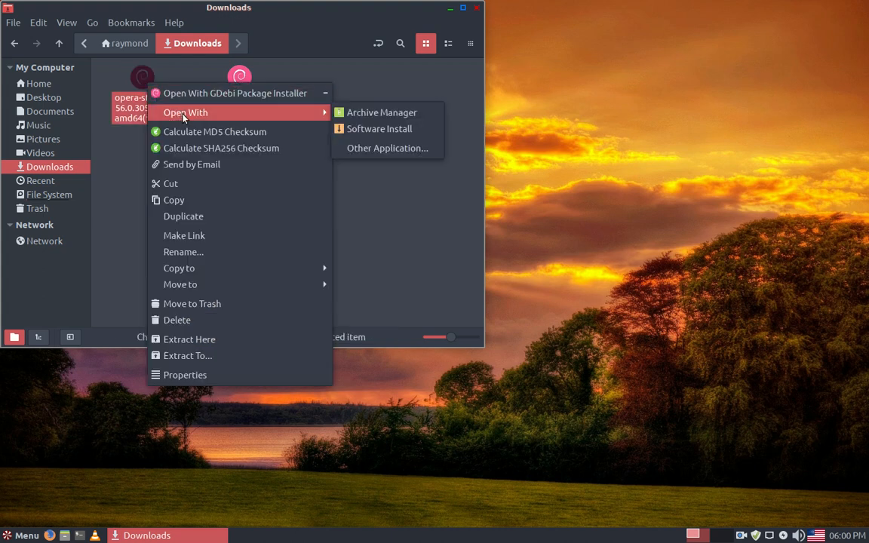
pyautogui.moveTo(242, 111)
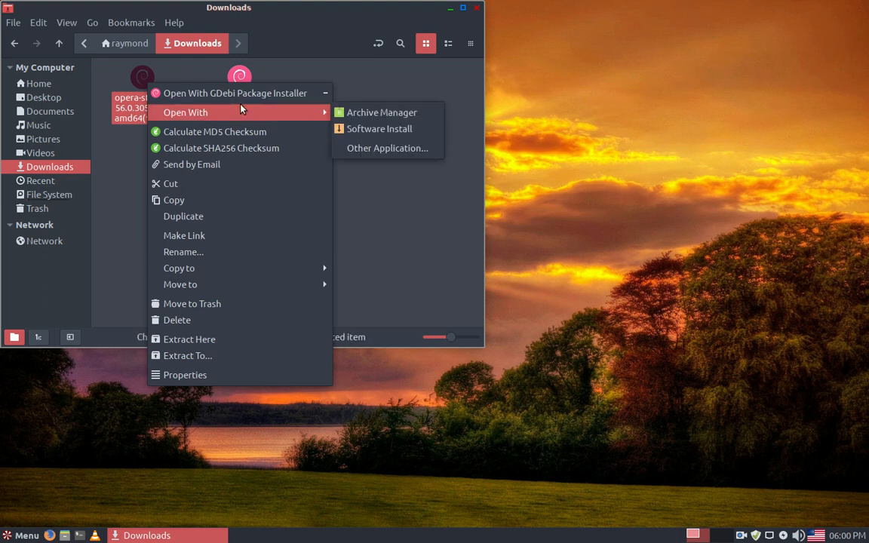
pyautogui.click(369, 127)
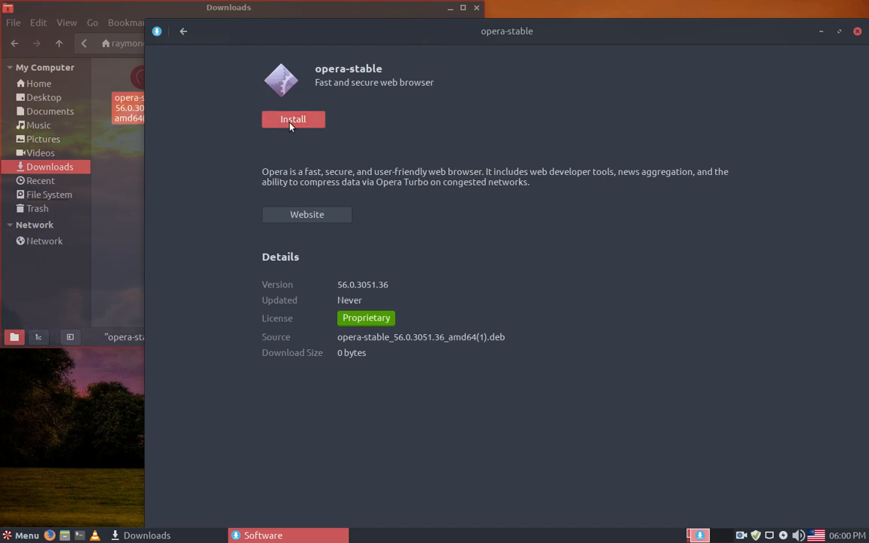
# Install opera-stable, authenticating with the account password and keeping the option to update Opera together with the system.
pyautogui.click(291, 122)
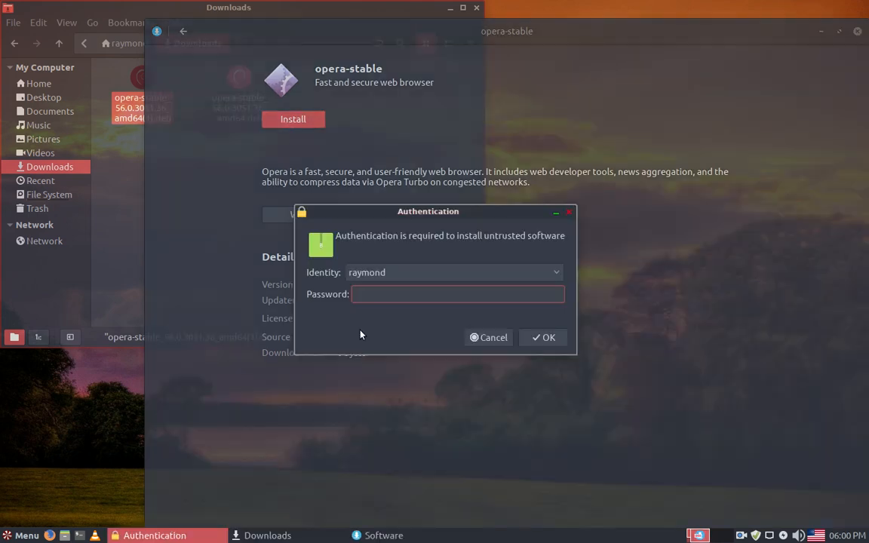
pyautogui.write('****')
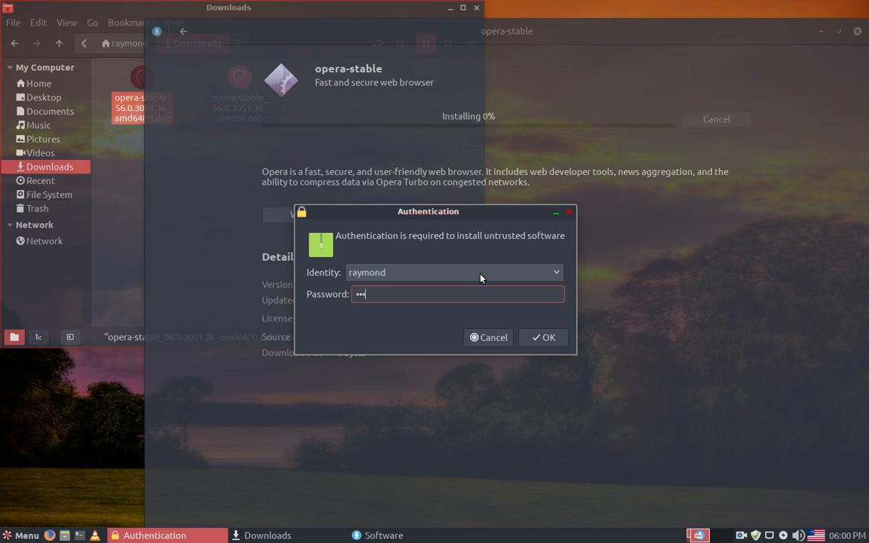
pyautogui.press('Return')
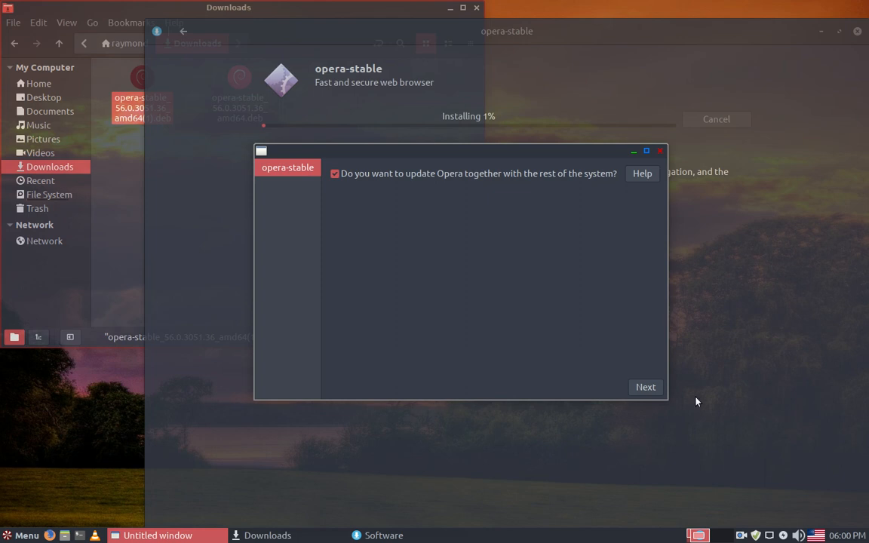
pyautogui.click(646, 388)
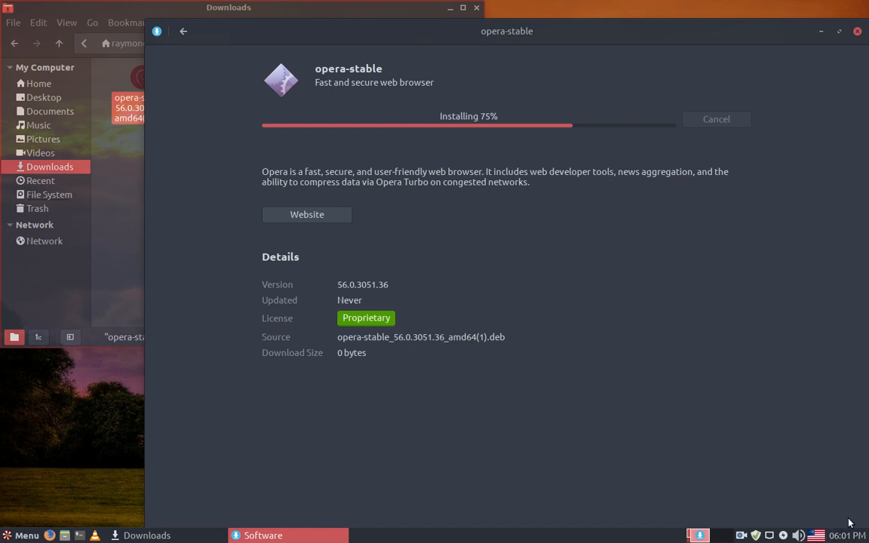
pyautogui.click(741, 537)
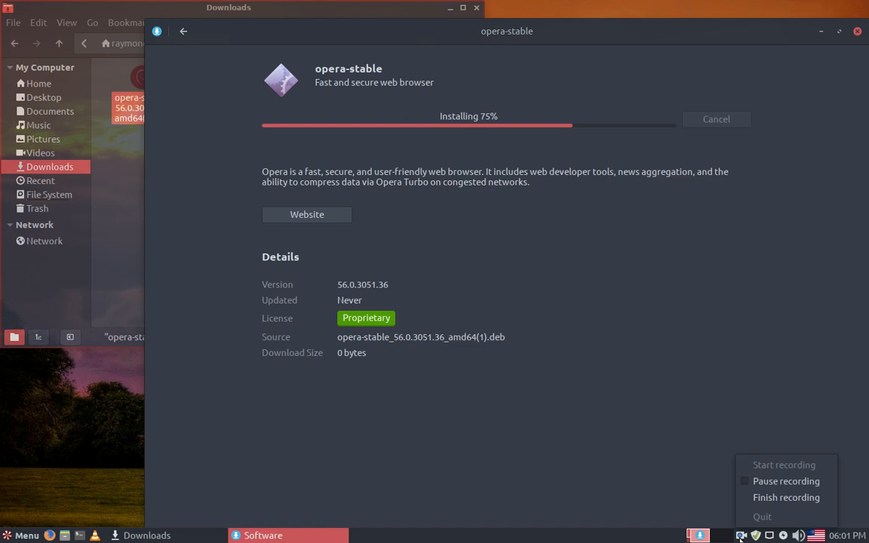
pyautogui.click(816, 485)
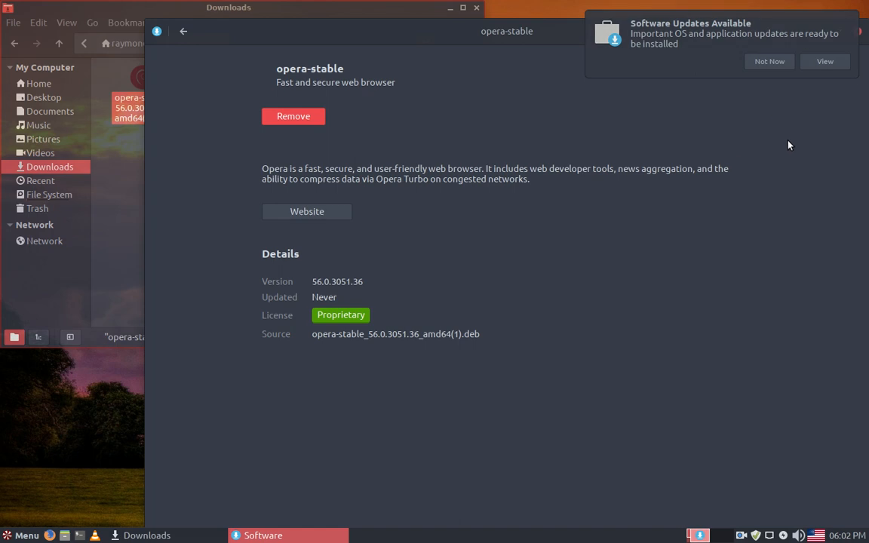
# View the available software updates from the notification, then close the Software window.
pyautogui.click(826, 62)
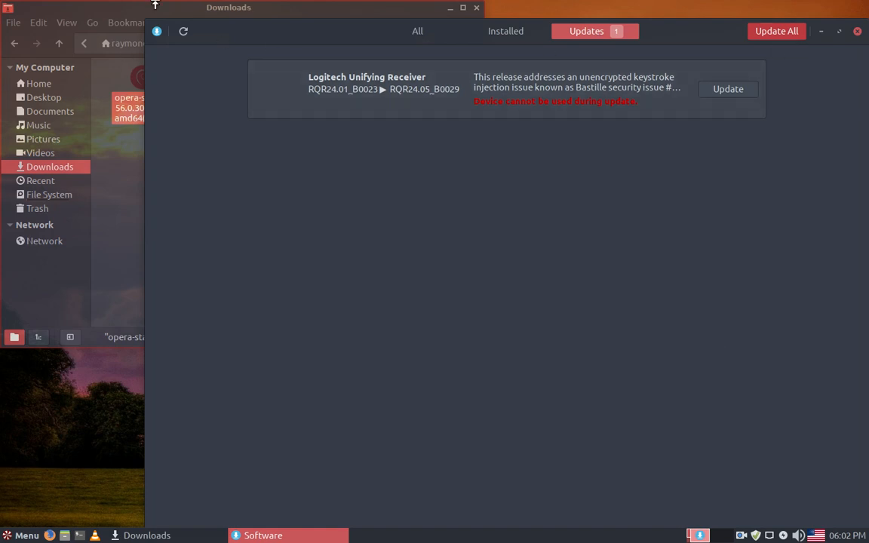
pyautogui.click(858, 31)
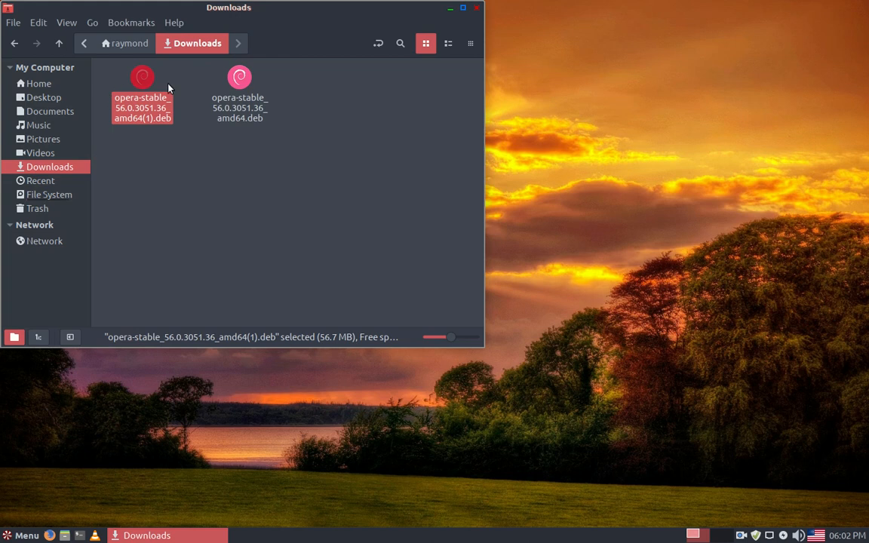
# Delete both opera-stable_56.0.3051.36 installer packages from the Downloads folder and close the file manager.
pyautogui.keyDown('ctrl'); pyautogui.click(240, 84); pyautogui.keyUp('ctrl')
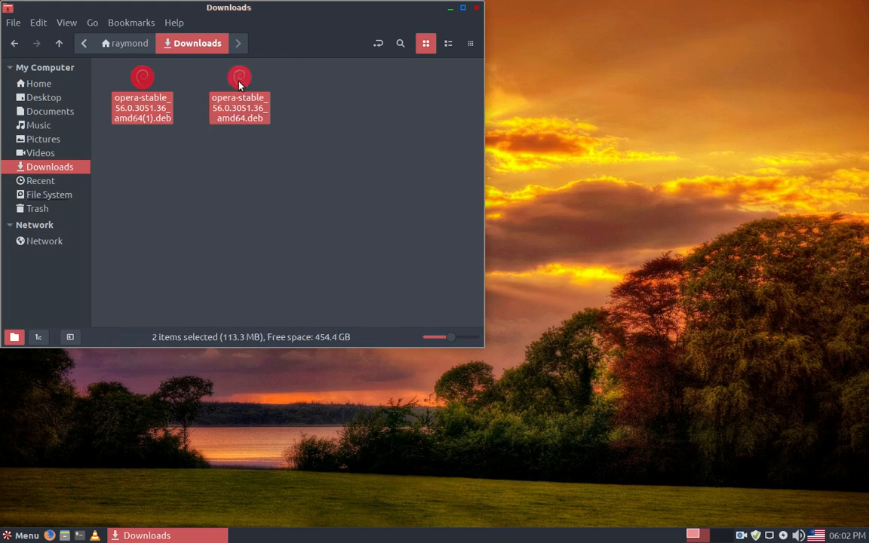
pyautogui.press('Delete')
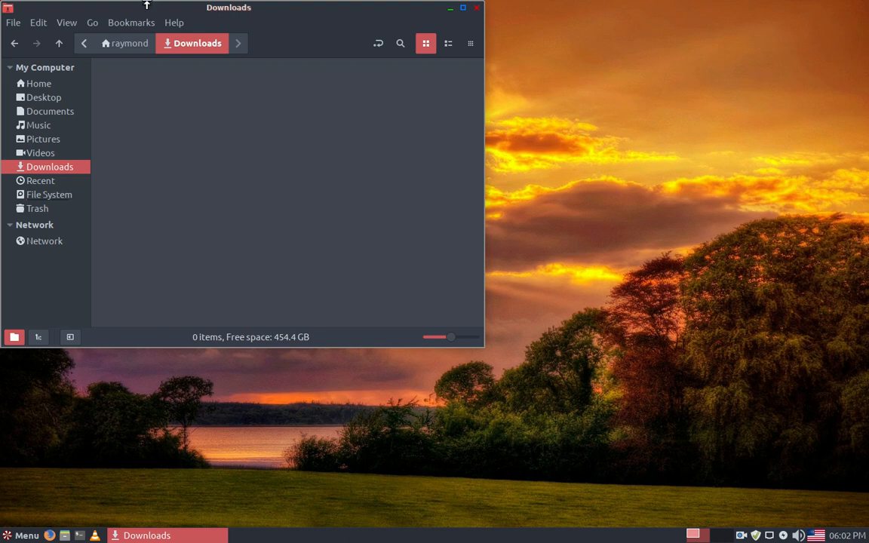
pyautogui.click(15, 42)
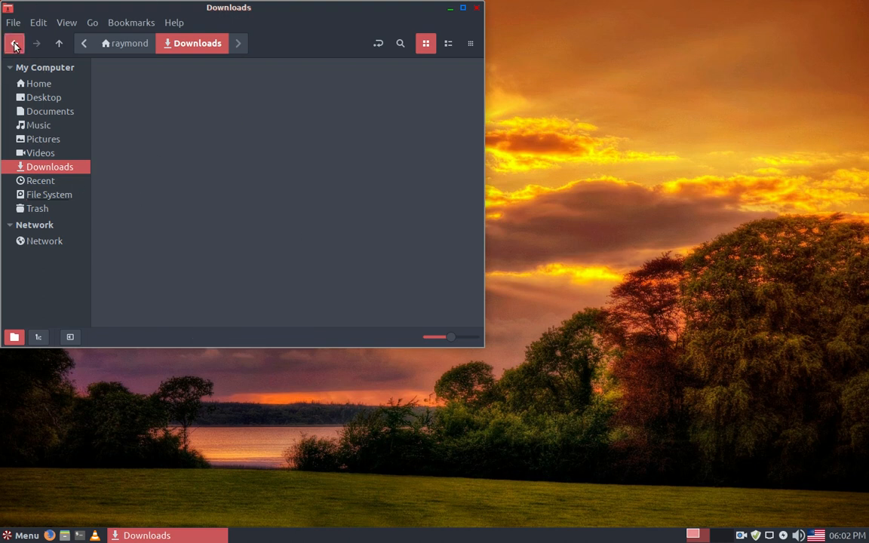
pyautogui.click(477, 8)
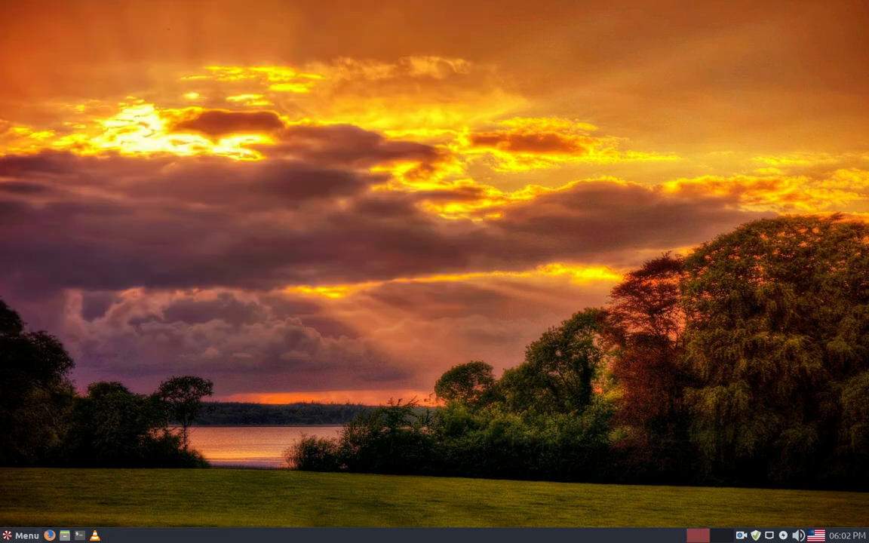
# Find the newly installed Opera browser among the Internet applications and launch it.
pyautogui.click(22, 535)
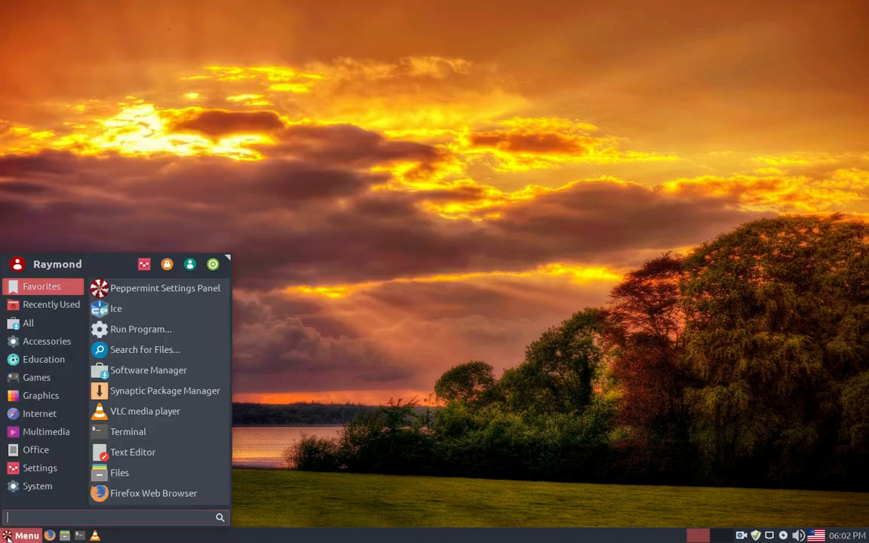
pyautogui.click(30, 323)
pyautogui.click(50, 414)
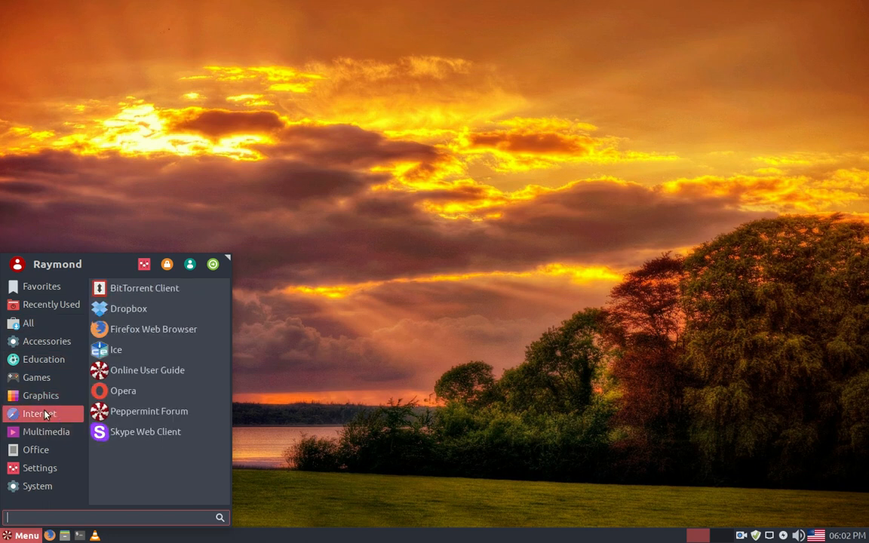
pyautogui.click(130, 391)
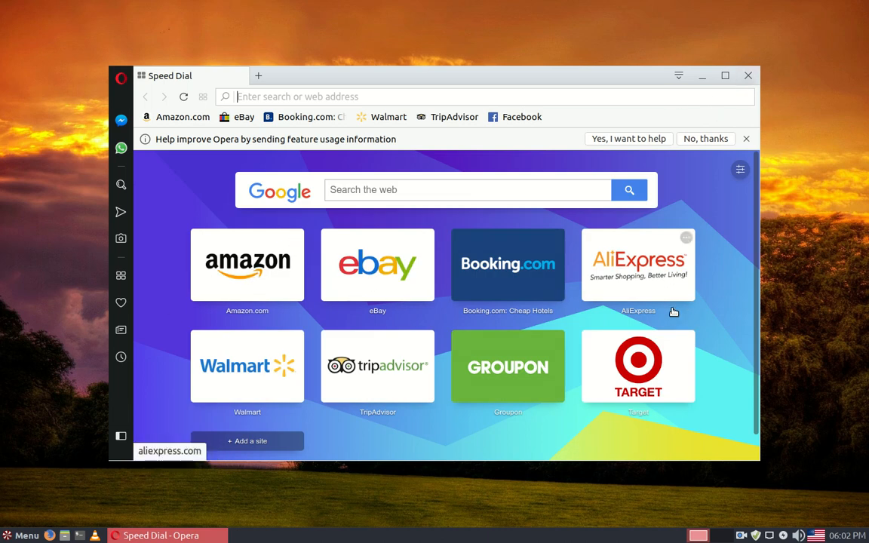
# Try out Opera by loading eBay from the Speed Dial, and return to the Speed Dial page to look over its sites.
pyautogui.click(385, 274)
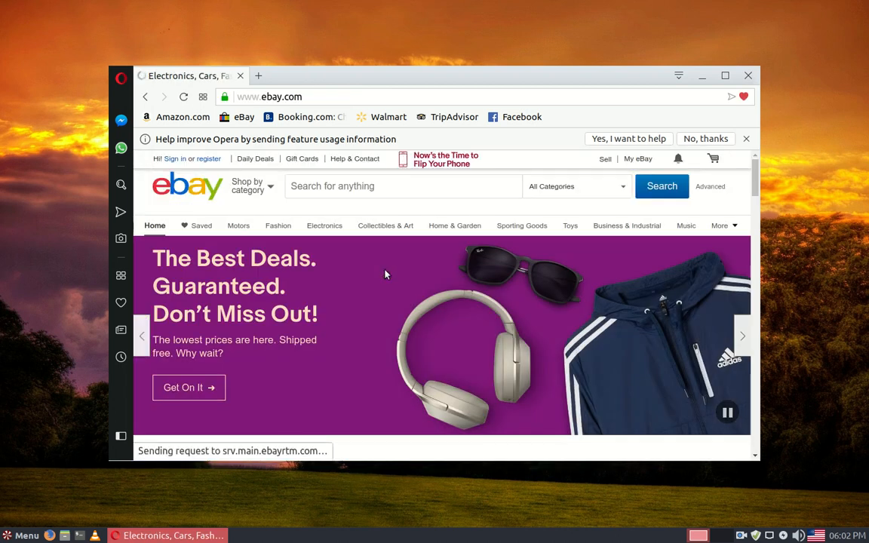
pyautogui.click(202, 98)
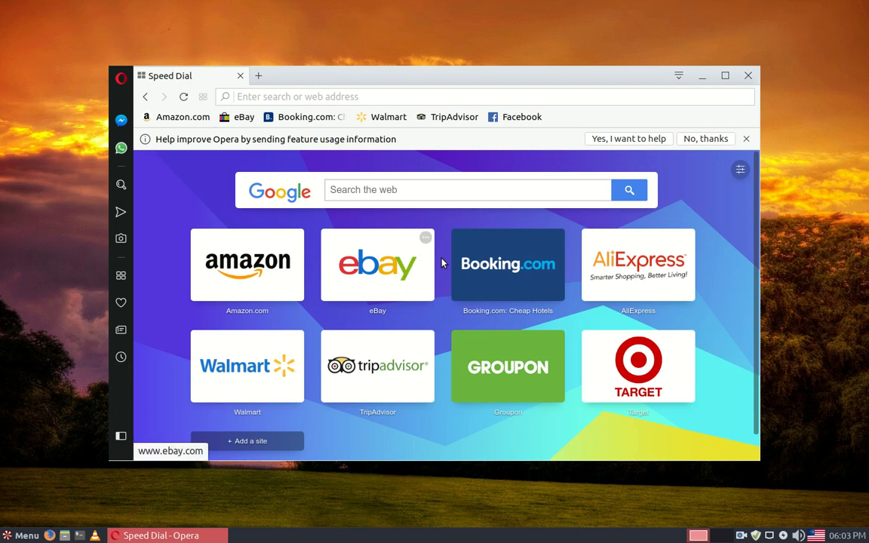
pyautogui.scroll(-1, 511, 365)
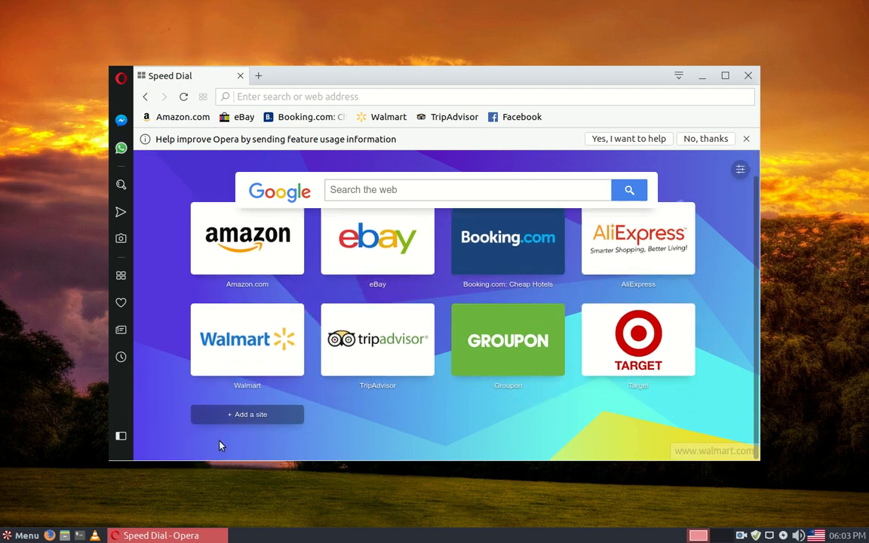
pyautogui.scroll(1, 565, 343)
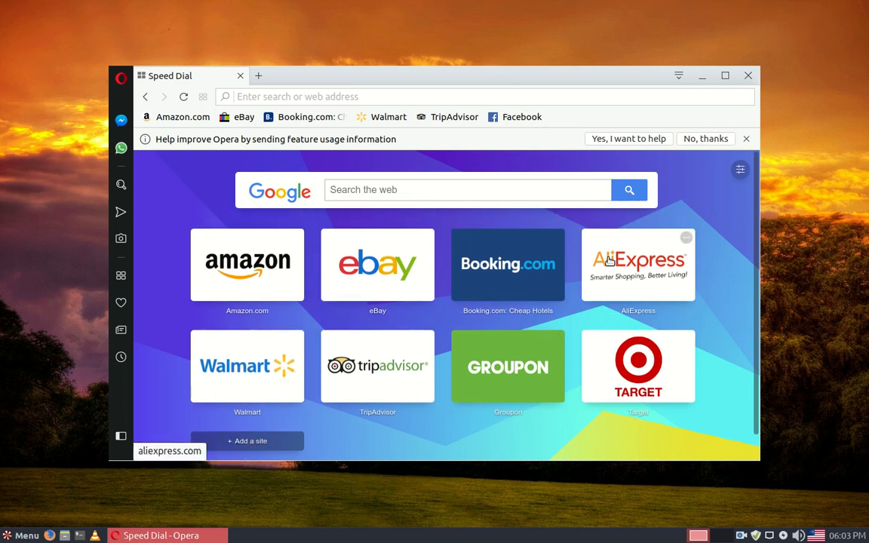
# Decline sending feature usage information to Opera and close the browser.
pyautogui.click(708, 143)
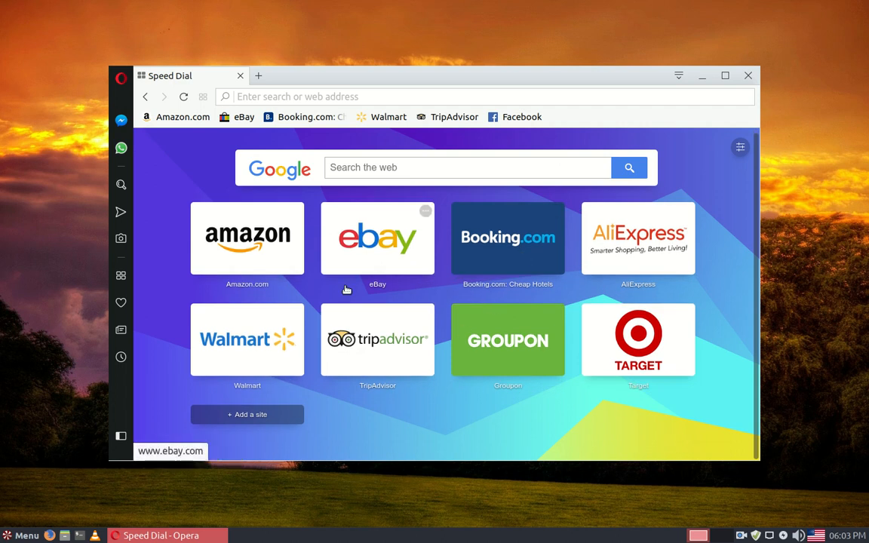
pyautogui.click(749, 76)
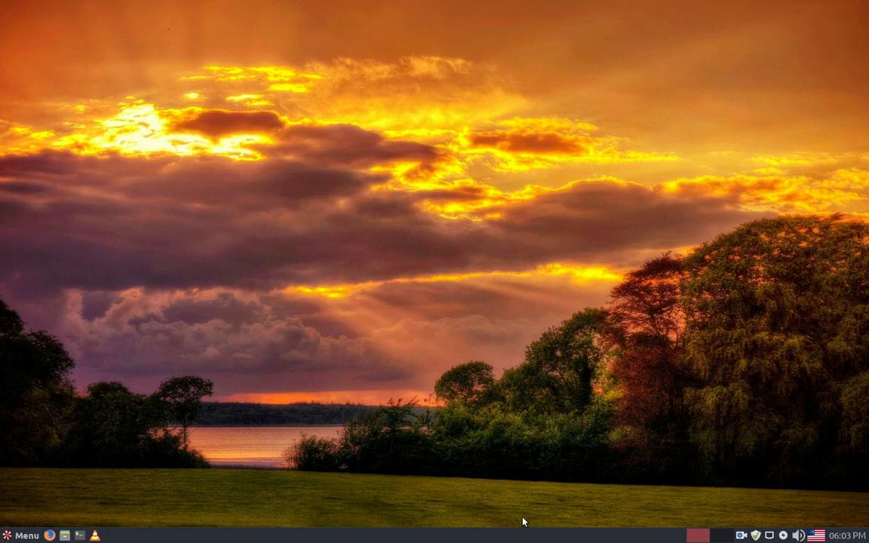
pyautogui.click(742, 537)
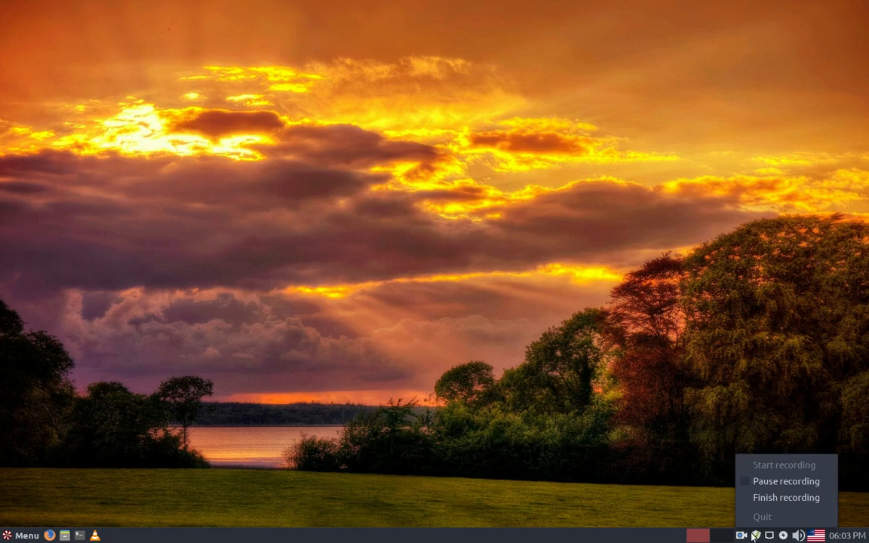